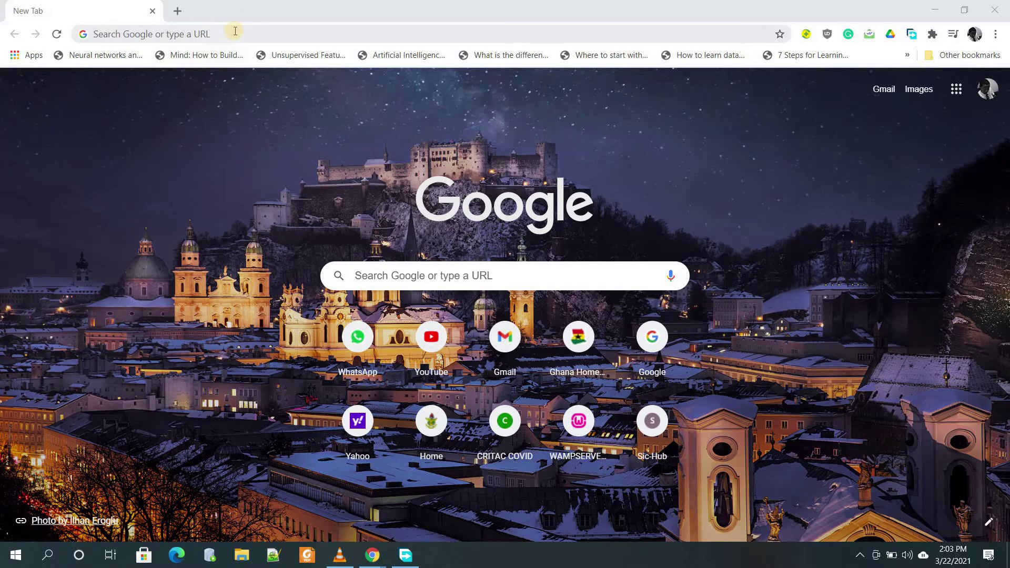
# Enter data.world in Chrome's address bar and load the site.
pyautogui.click(235, 31)
pyautogui.write('data')
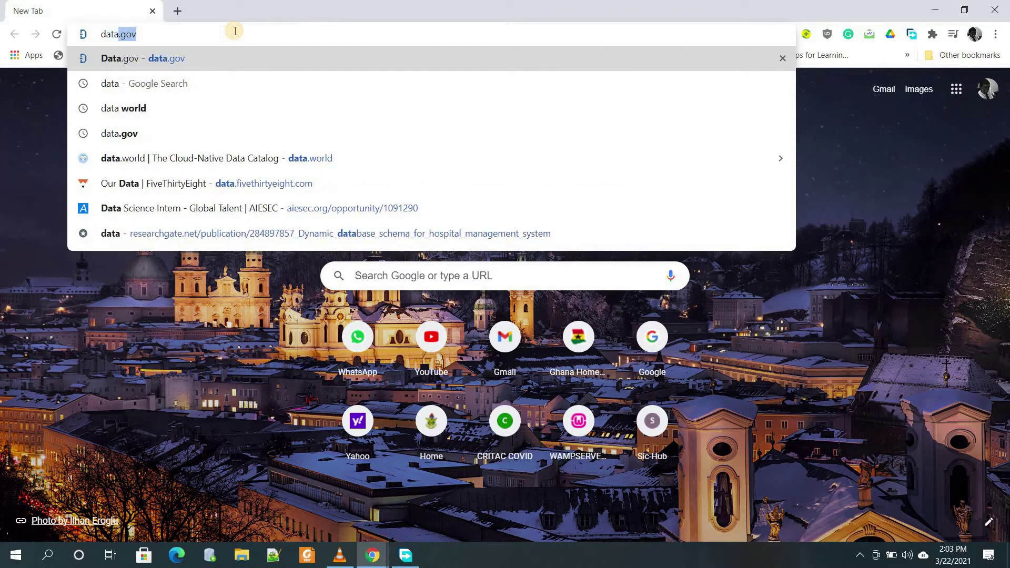
pyautogui.write('.world')
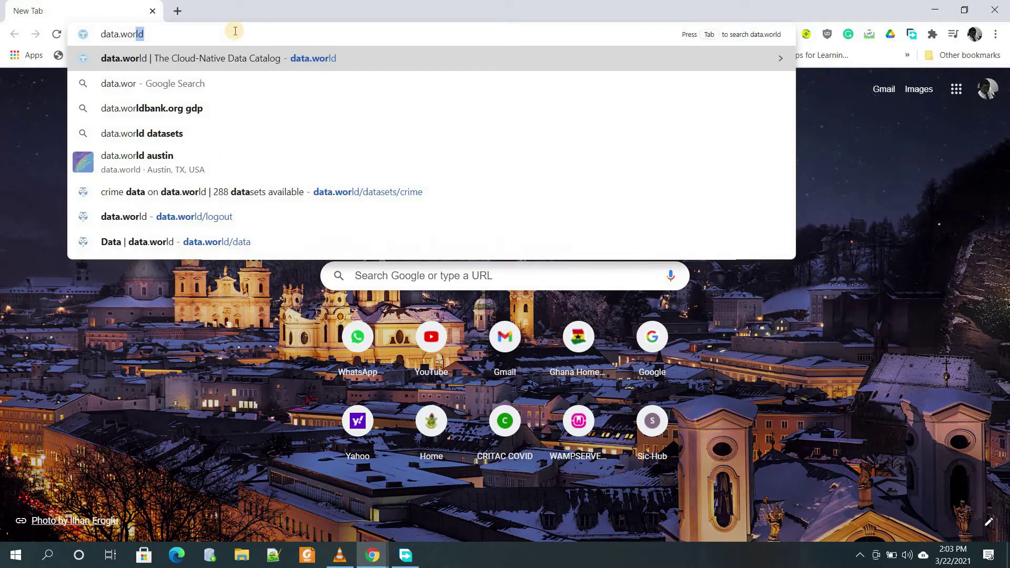
pyautogui.press('Return')
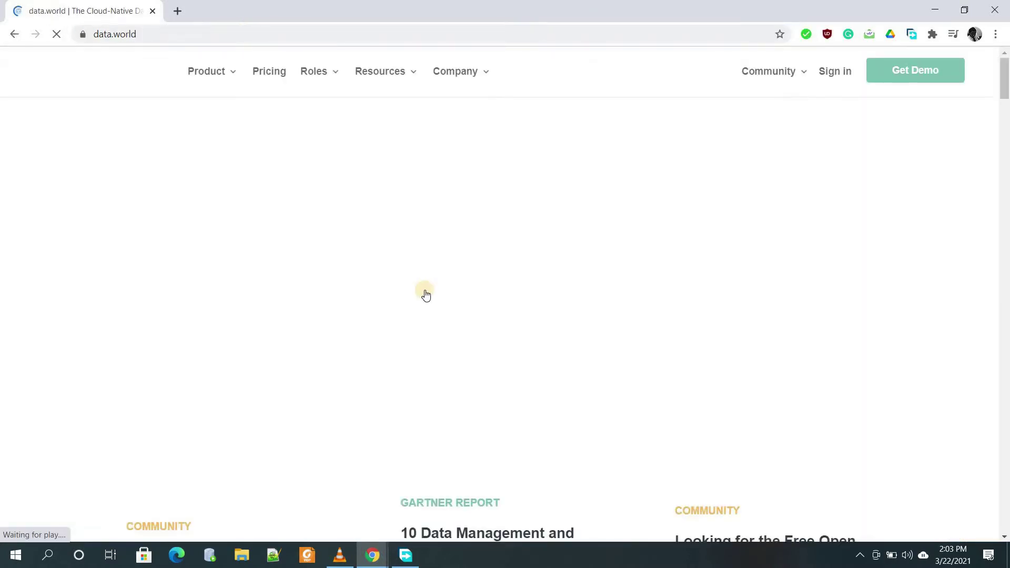
# Scroll down the data.world homepage to the 'Explore data.world's open data' crime listing.
pyautogui.scroll(-3, 425, 294)
pyautogui.scroll(-8, 425, 294)
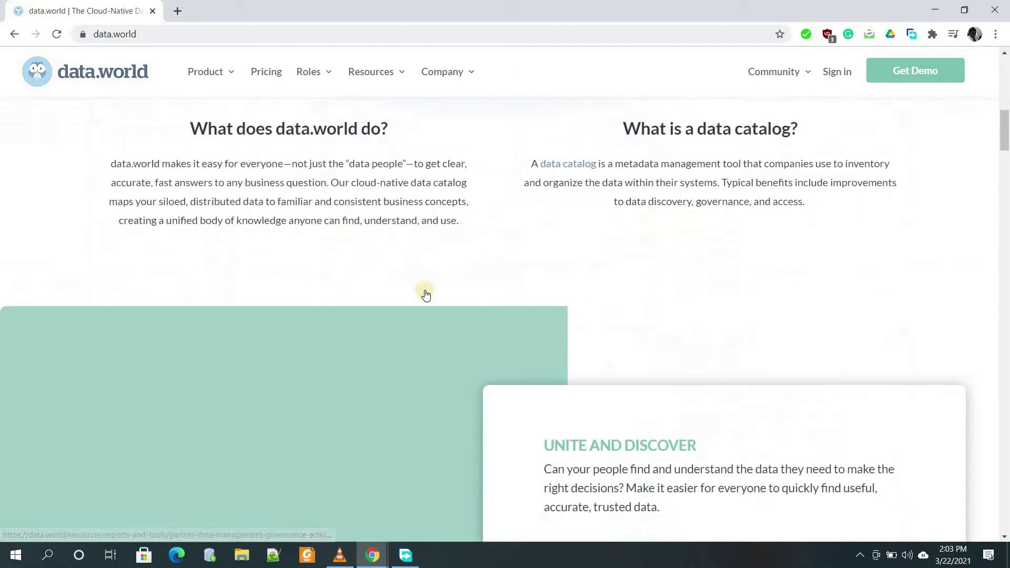
pyautogui.scroll(-8, 426, 294)
pyautogui.scroll(-3, 426, 290)
pyautogui.scroll(-7, 425, 290)
pyautogui.scroll(-5, 425, 290)
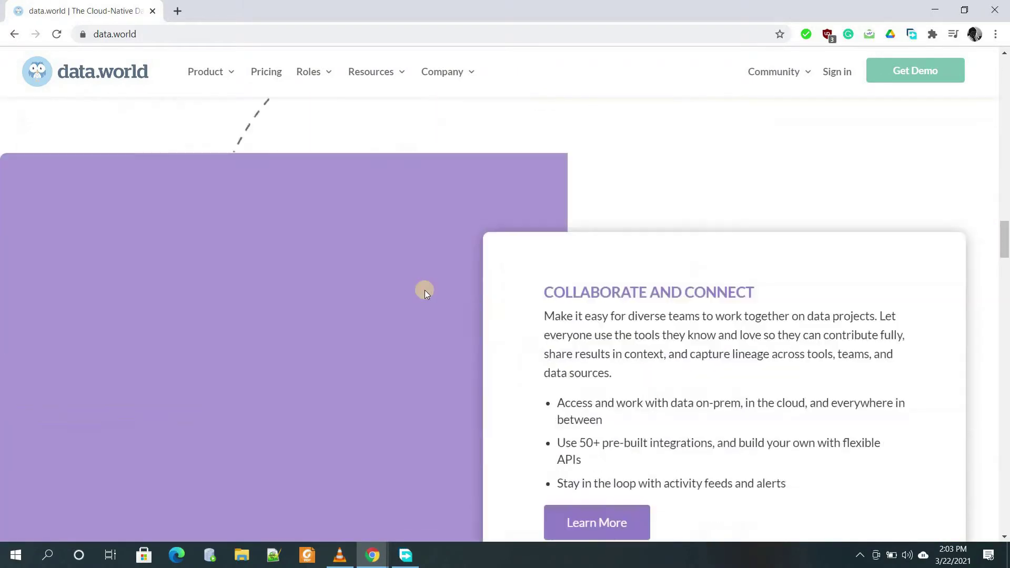
pyautogui.scroll(-4, 425, 291)
pyautogui.scroll(-5, 424, 289)
pyautogui.scroll(-5, 424, 290)
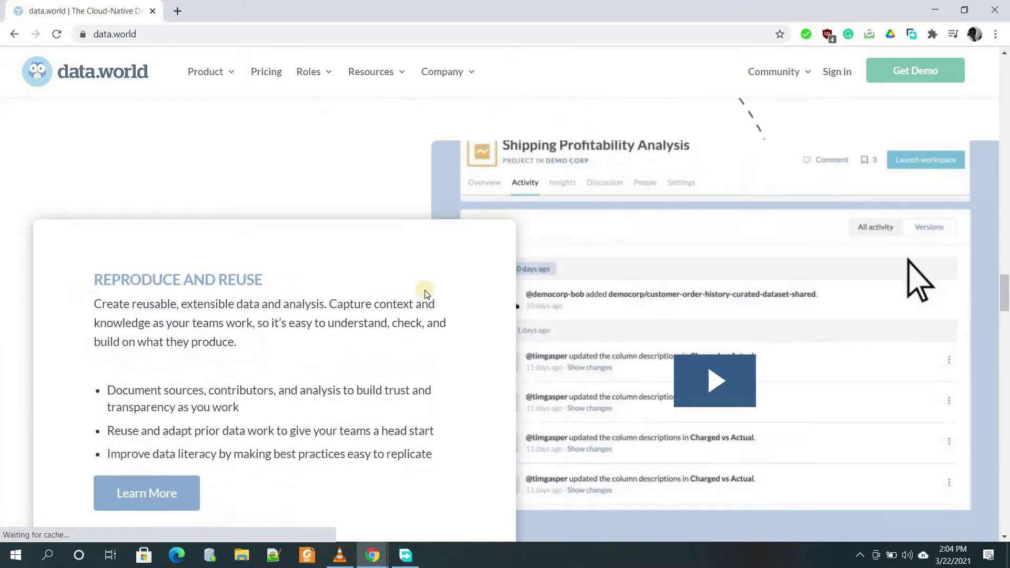
pyautogui.scroll(-2, 425, 290)
pyautogui.scroll(-8, 425, 289)
pyautogui.scroll(-8, 425, 290)
pyautogui.scroll(-8, 425, 289)
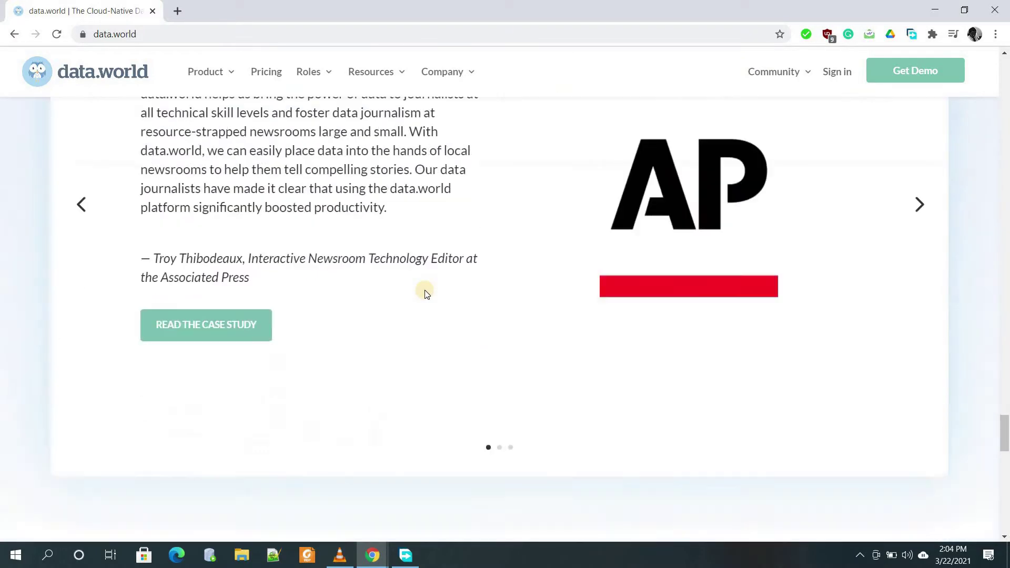
pyautogui.scroll(-8, 425, 290)
pyautogui.scroll(-3, 424, 292)
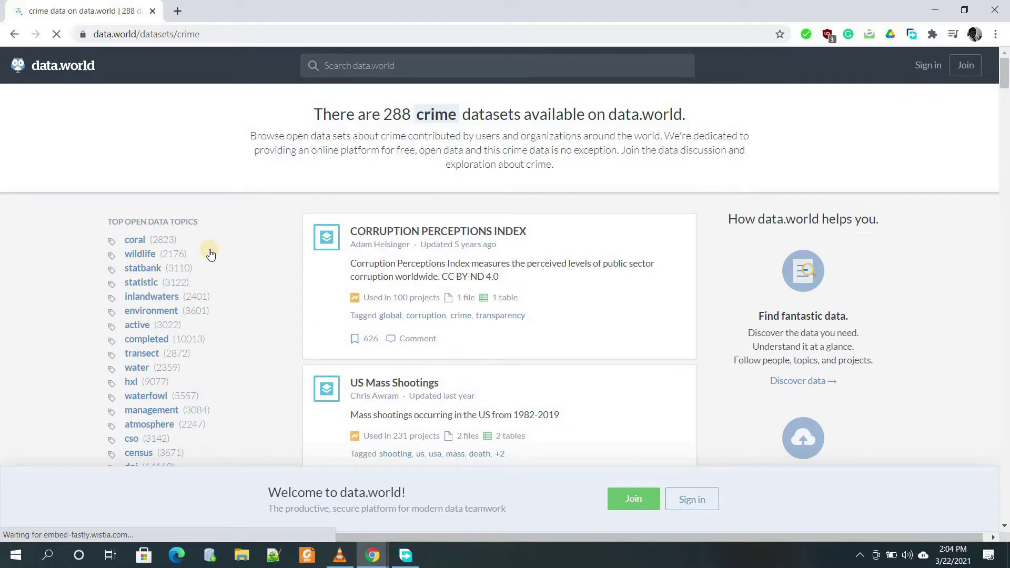
# Open US Mass Shootings in a new tab and scroll to its two-file list.
pyautogui.scroll(-2, 210, 255)
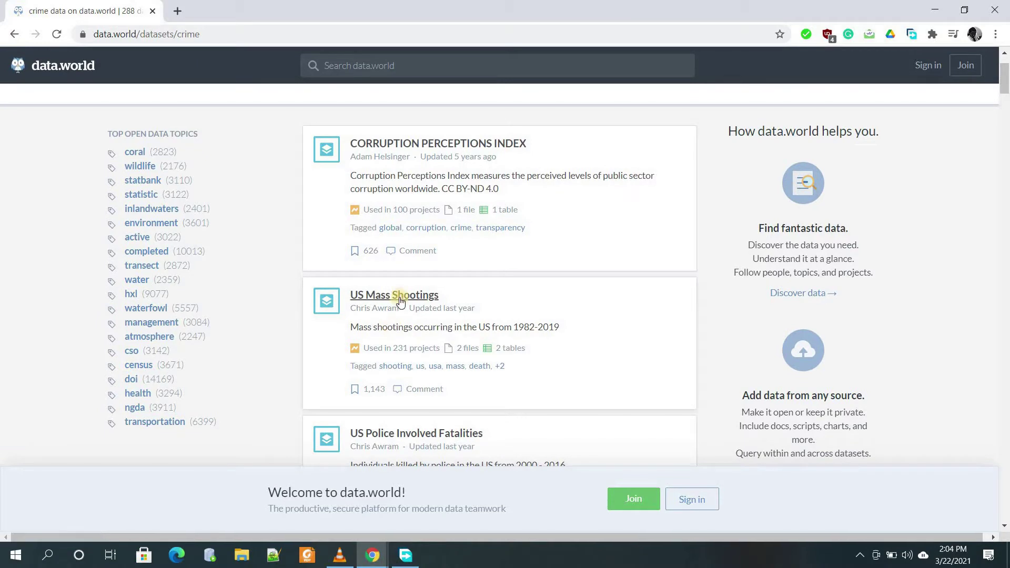
pyautogui.rightClick(401, 296)
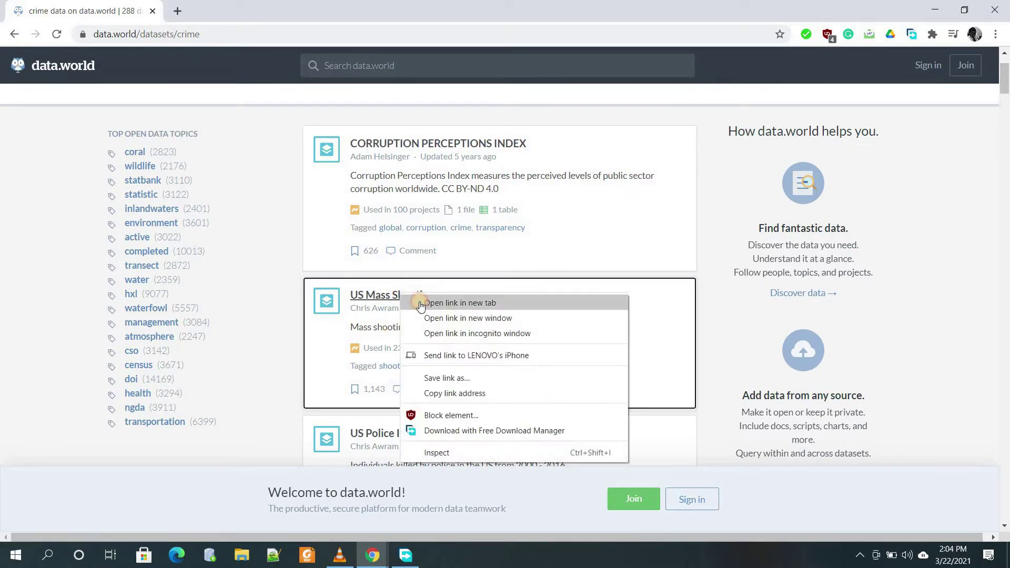
pyautogui.click(421, 303)
pyautogui.click(247, 4)
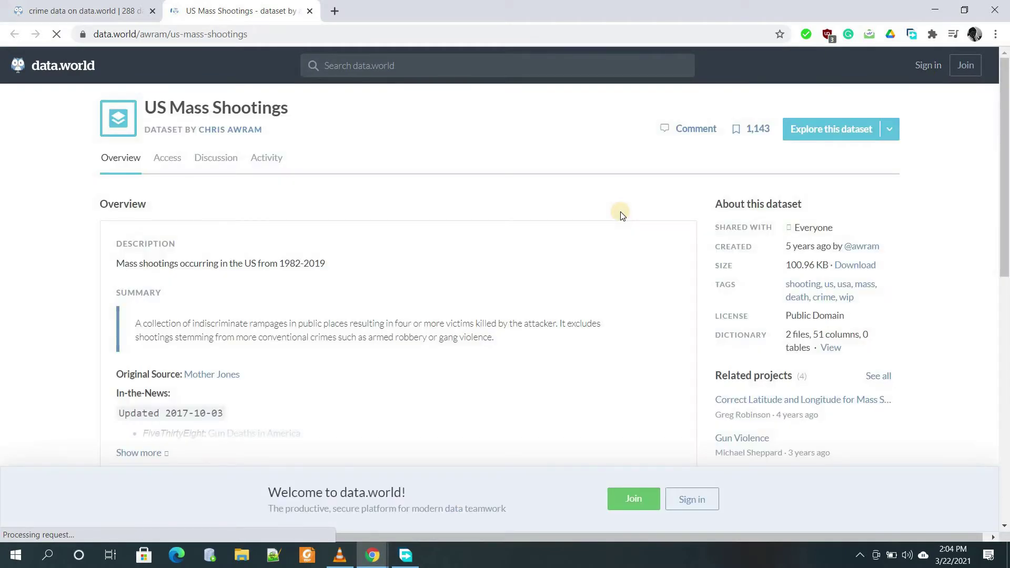
pyautogui.scroll(-3, 479, 236)
pyautogui.scroll(-2, 480, 239)
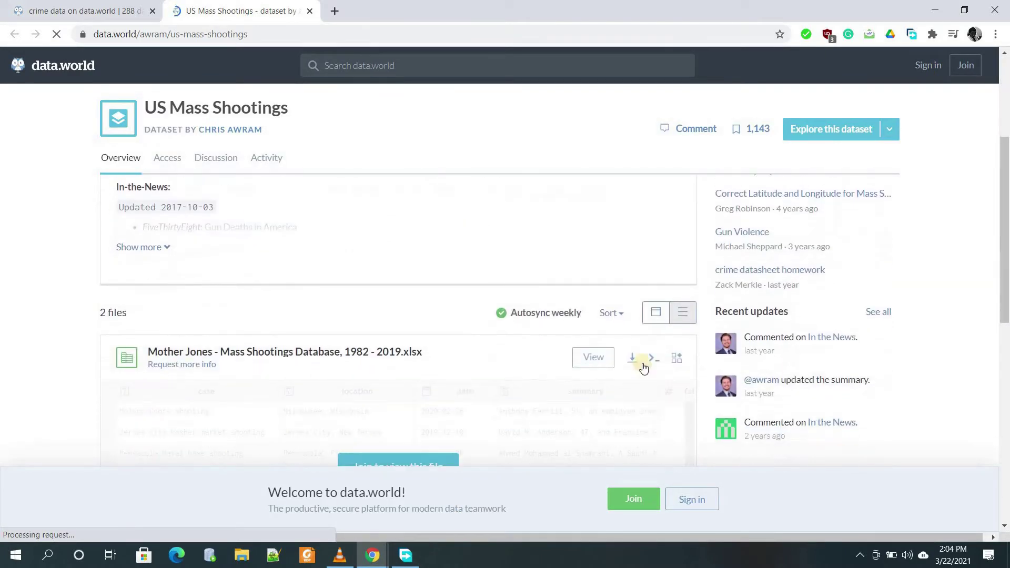
# Sign in with Google, then reopen US Mass Shootings in a new tab placed before Home.
pyautogui.click(917, 66)
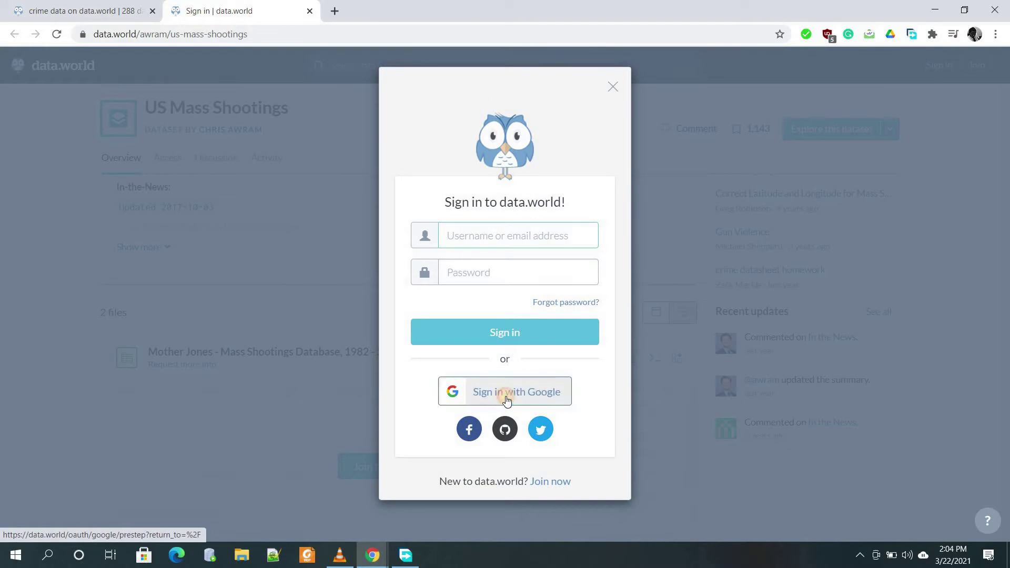
pyautogui.click(507, 401)
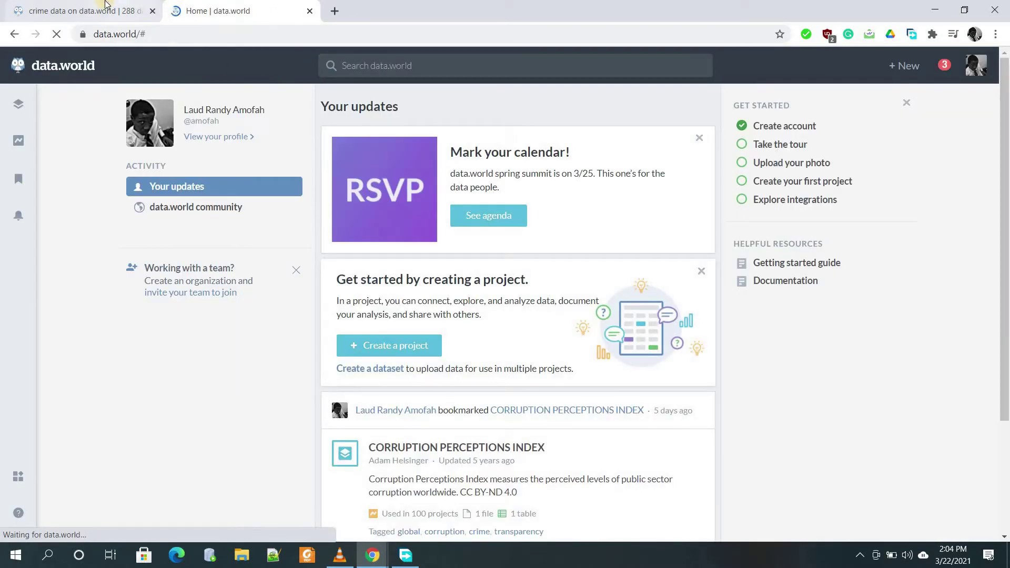
pyautogui.click(105, 5)
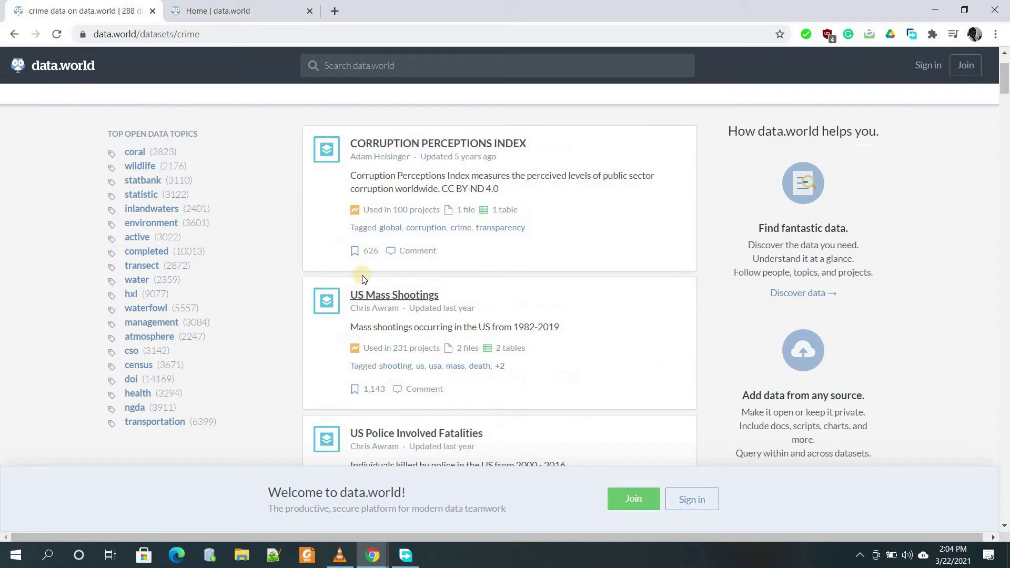
pyautogui.rightClick(371, 304)
pyautogui.click(384, 312)
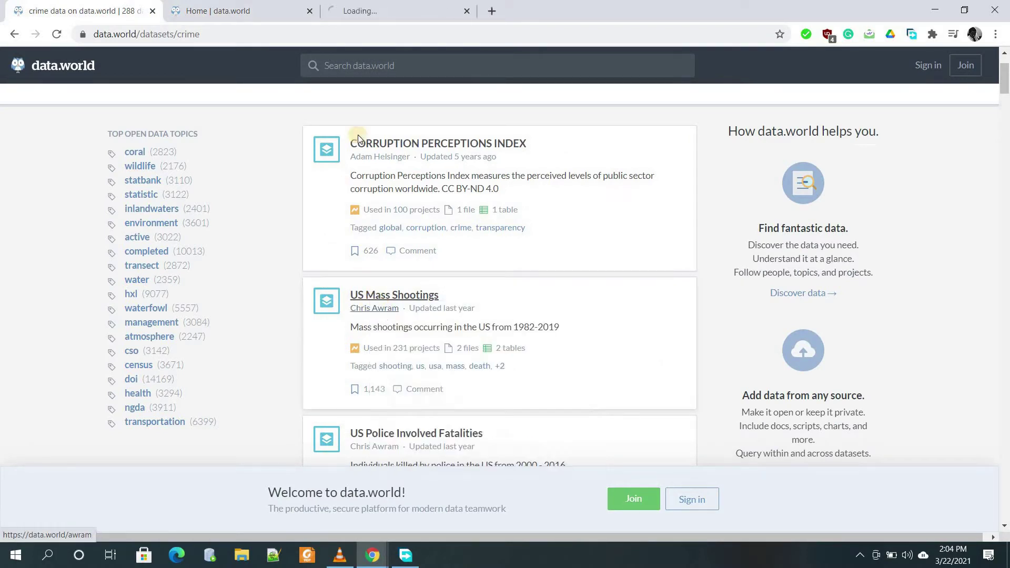
pyautogui.moveTo(329, 6); pyautogui.dragTo(216, 5)
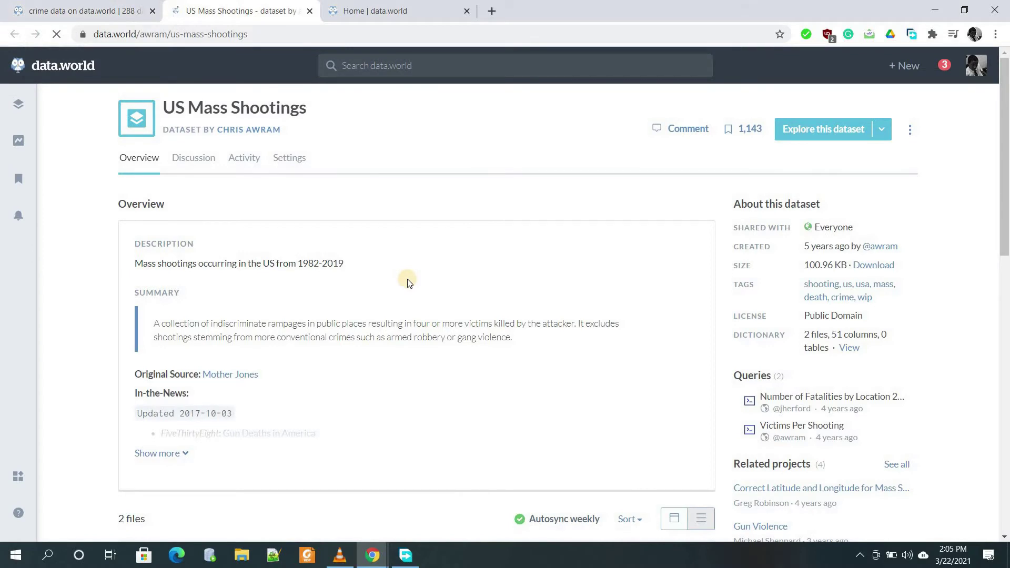
# Open the Mother Jones Mass Shootings file and save its 60.06 KB xlsx to Downloads.
pyautogui.scroll(-3, 409, 282)
pyautogui.scroll(-2, 526, 272)
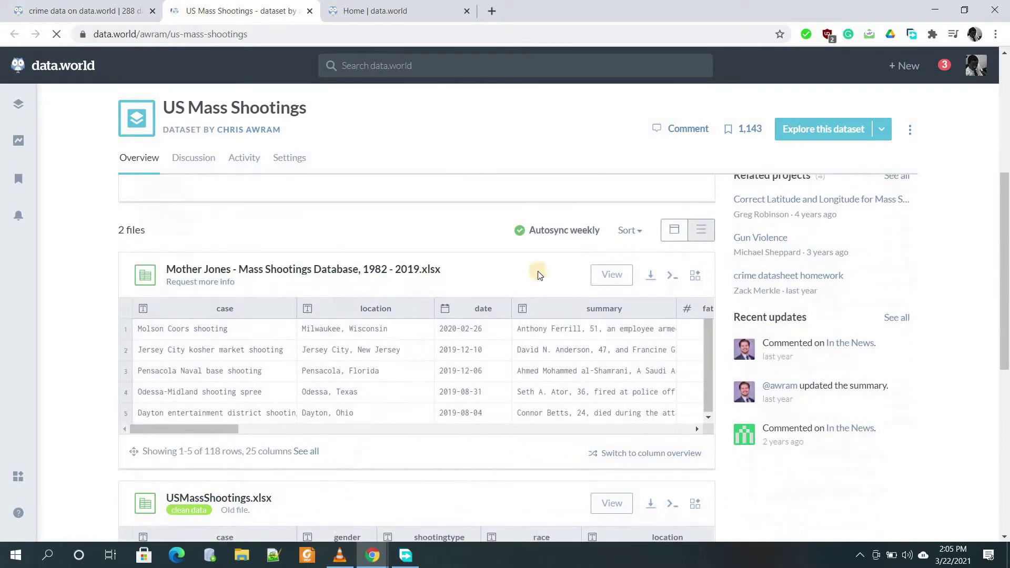
pyautogui.click(615, 277)
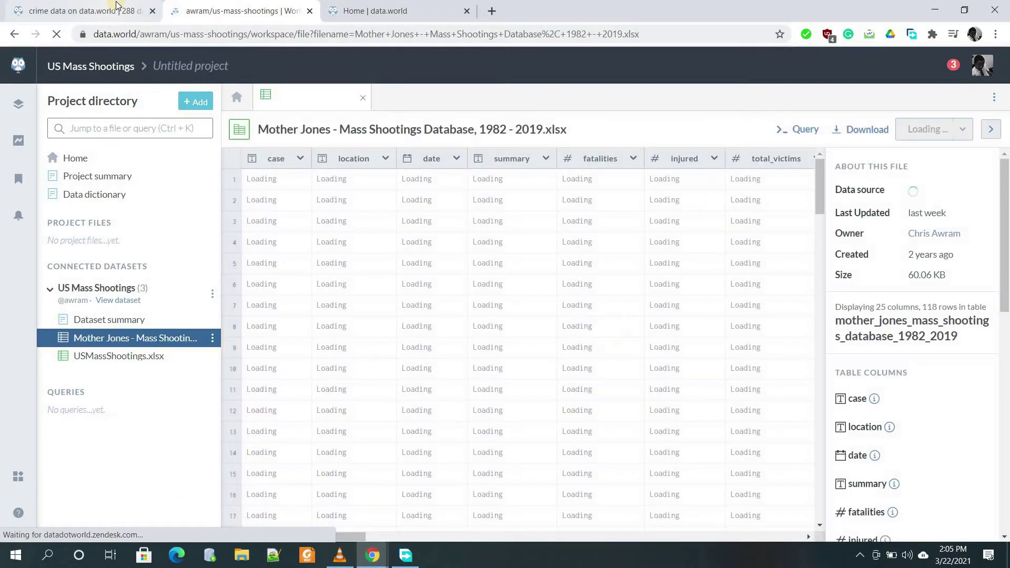
pyautogui.click(867, 131)
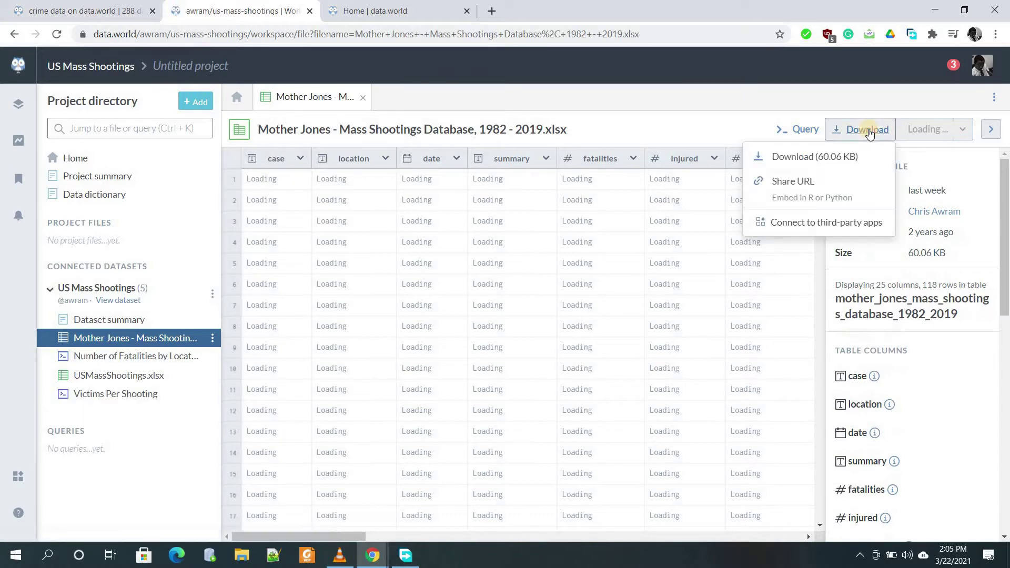
pyautogui.click(812, 157)
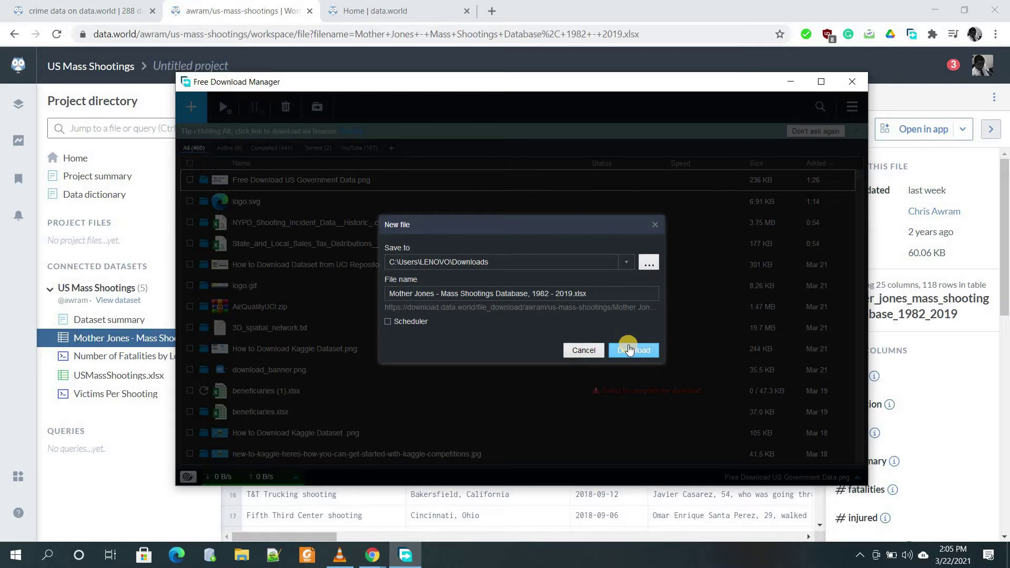
pyautogui.click(630, 348)
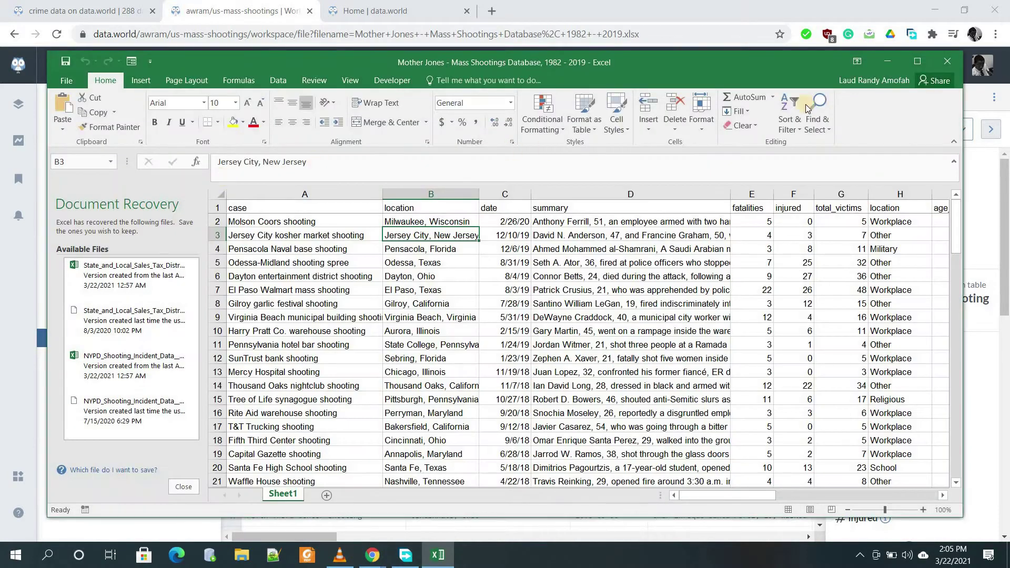
# Maximize Excel and discard the recovered files from Document Recovery.
pyautogui.click(919, 61)
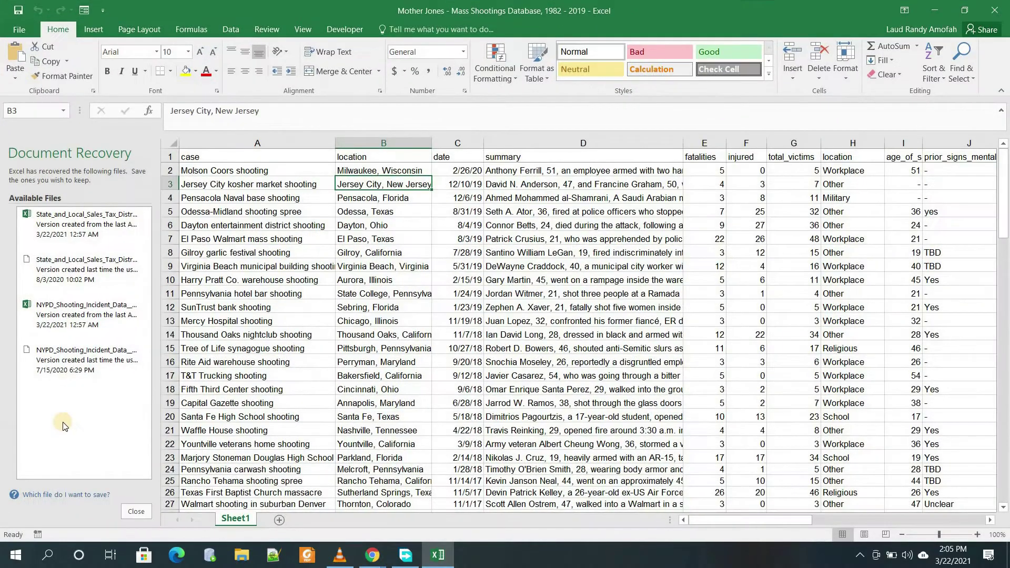
pyautogui.click(135, 511)
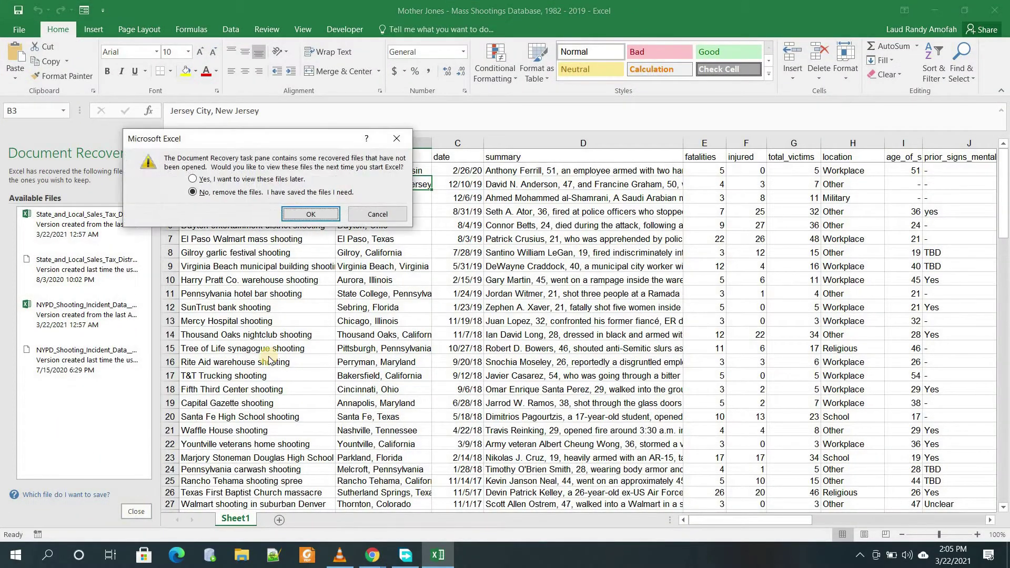
pyautogui.click(311, 214)
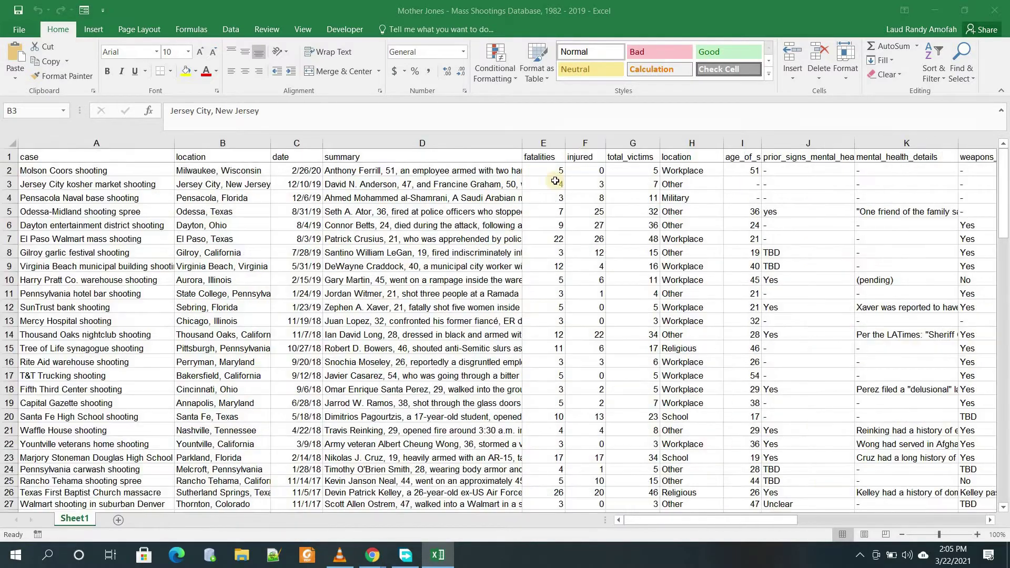
# Autofit column D to fit the summaries, check the sheet, and return to Chrome.
pyautogui.doubleClick(524, 142)
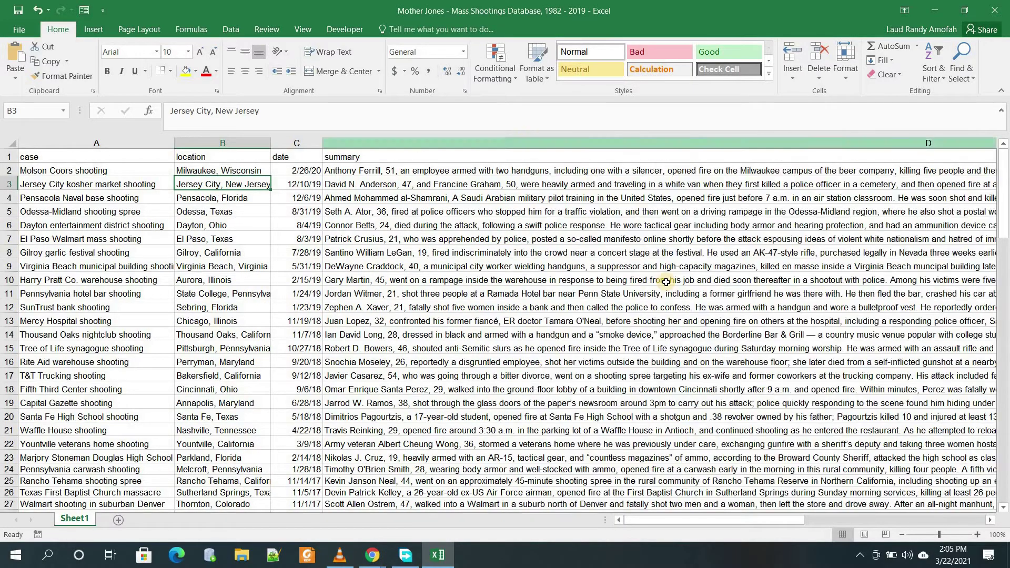
pyautogui.hscroll(5, 661, 282)
pyautogui.hscroll(10, 666, 283)
pyautogui.hscroll(-5, 666, 282)
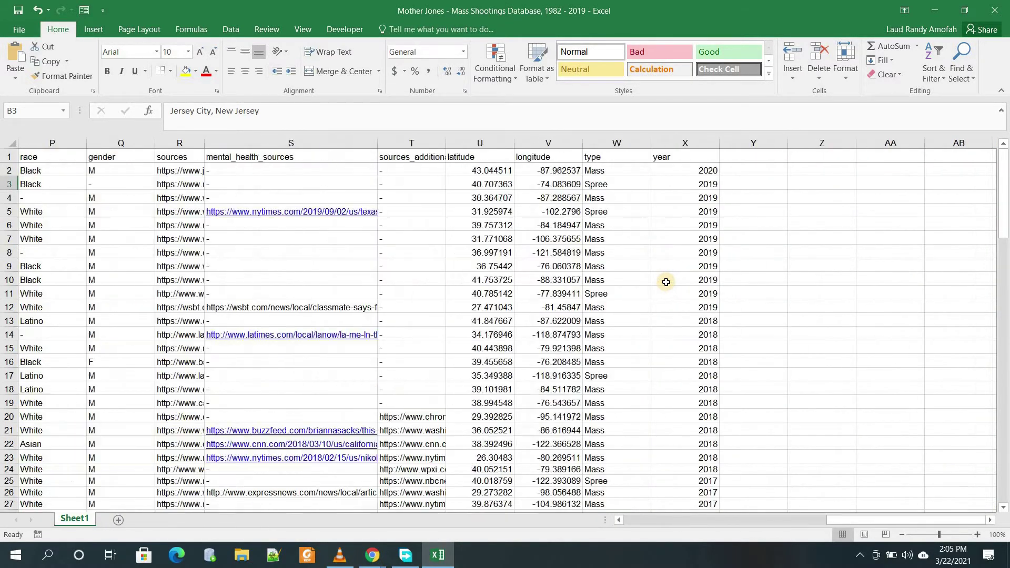
pyautogui.hscroll(-5, 666, 283)
pyautogui.hscroll(-5, 666, 282)
pyautogui.scroll(-5, 667, 282)
pyautogui.scroll(-7, 666, 283)
pyautogui.scroll(2, 666, 283)
pyautogui.scroll(9, 667, 283)
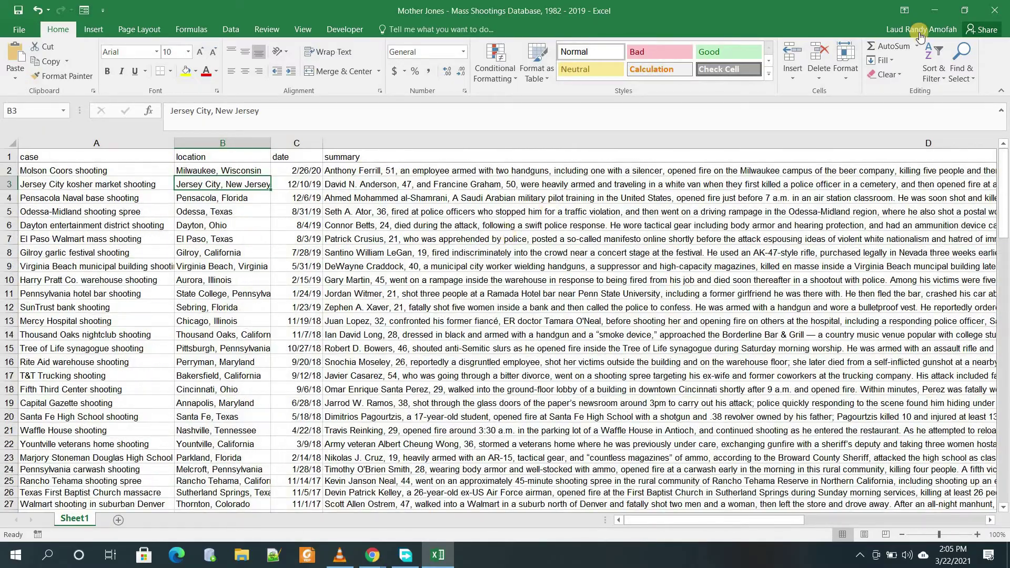
pyautogui.click(939, 9)
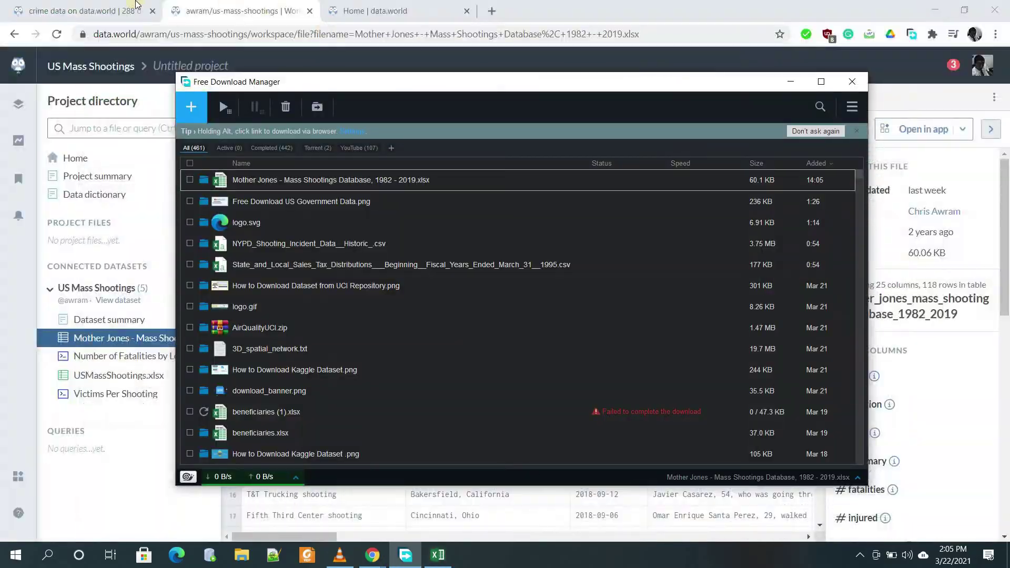
# From the crime datasets tab, go back and forward to the environment datasets page.
pyautogui.click(92, 5)
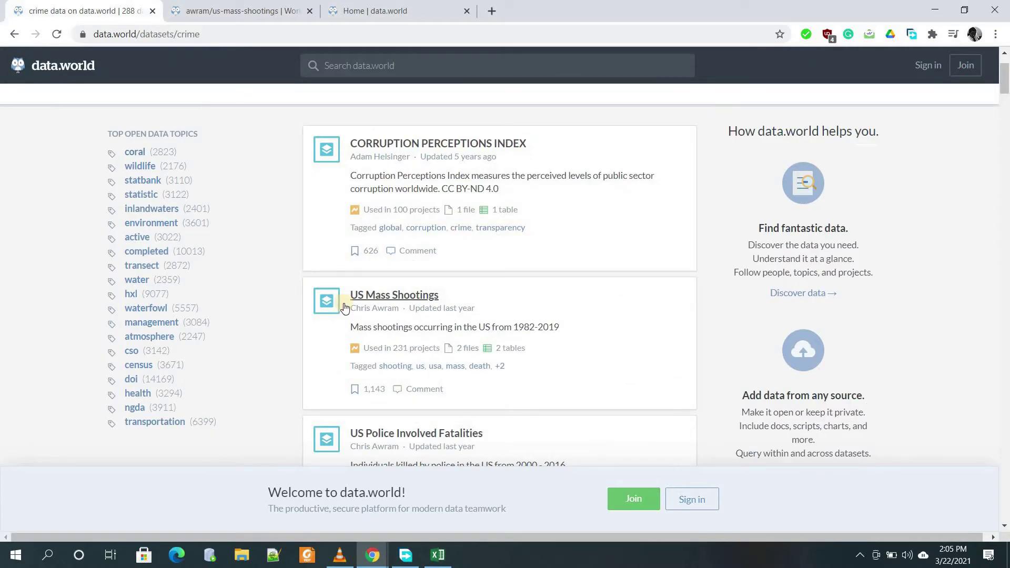
pyautogui.scroll(2, 345, 308)
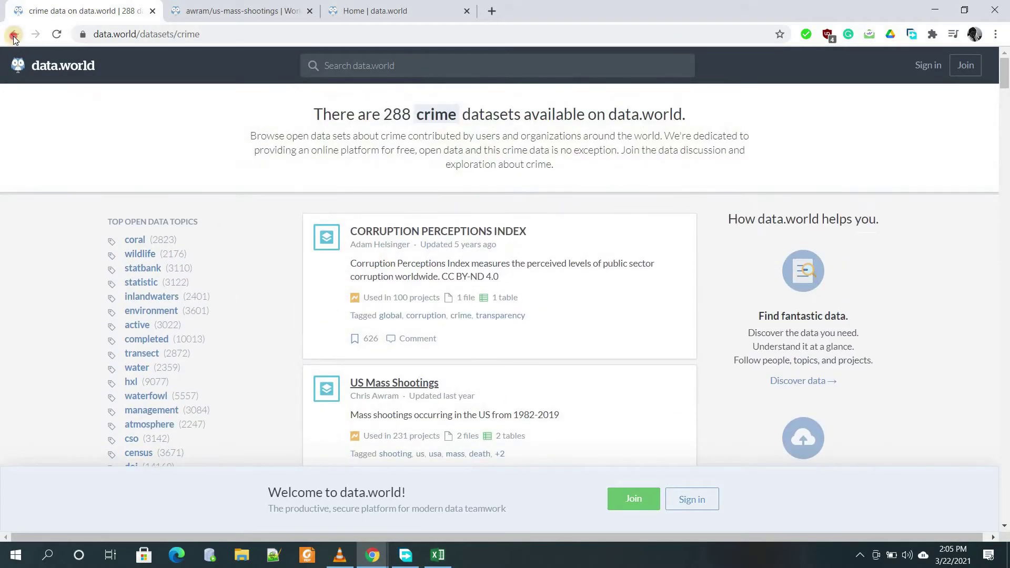
pyautogui.click(14, 36)
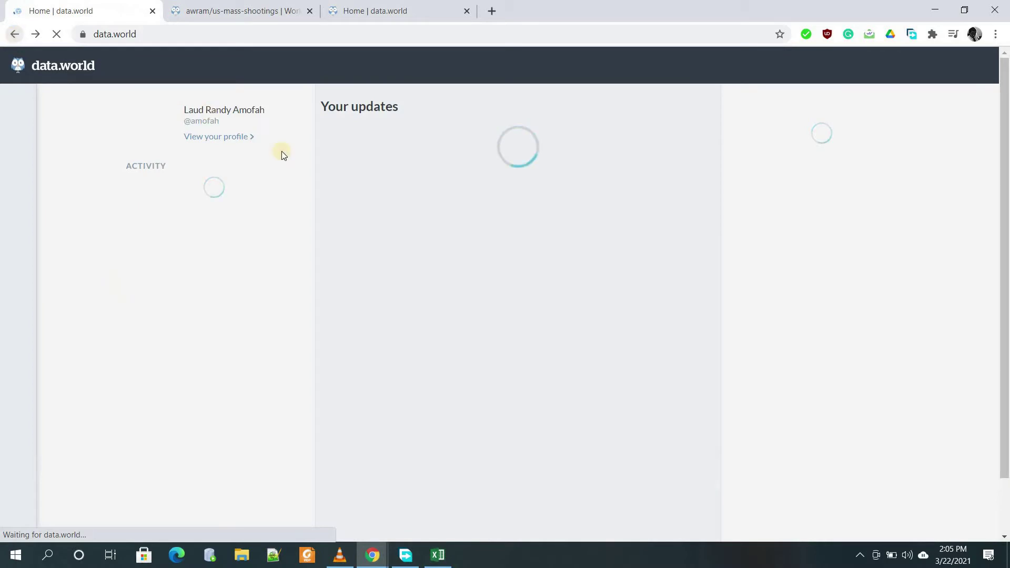
pyautogui.click(36, 35)
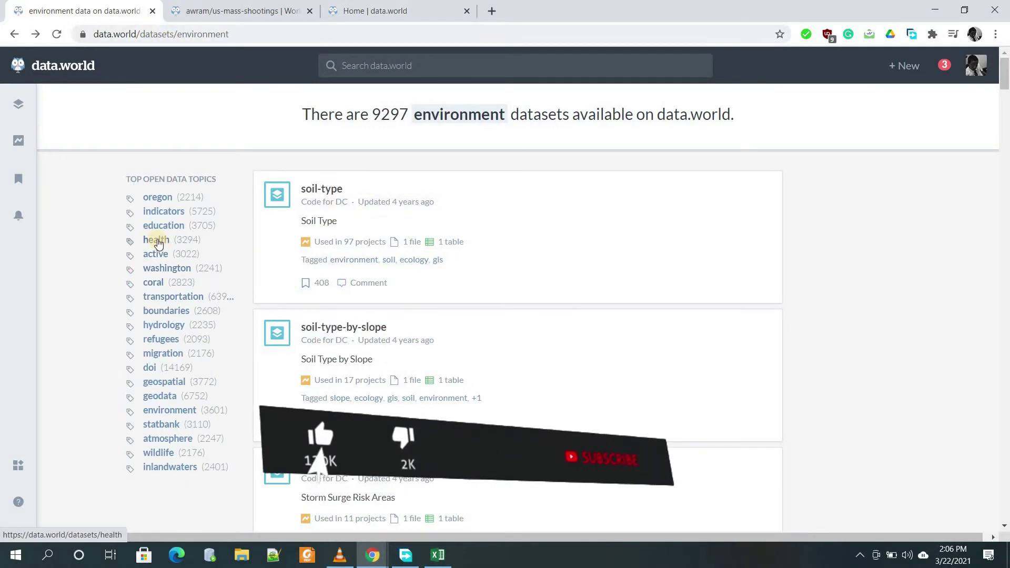
# Via the health tag, open Cancer Rates by U.S. State, preview uscs_map_death_all.csv, then return.
pyautogui.click(157, 241)
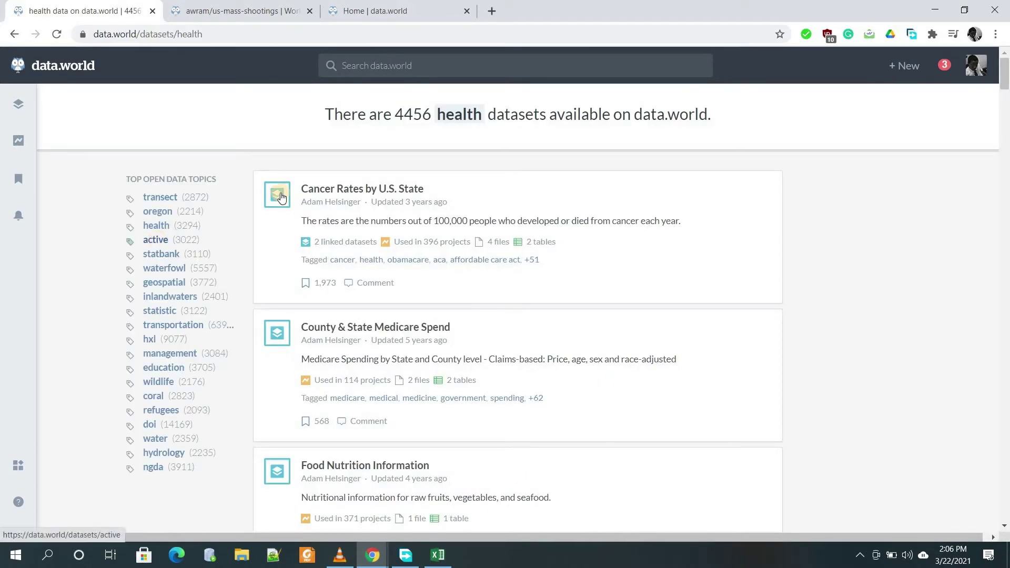
pyautogui.click(374, 192)
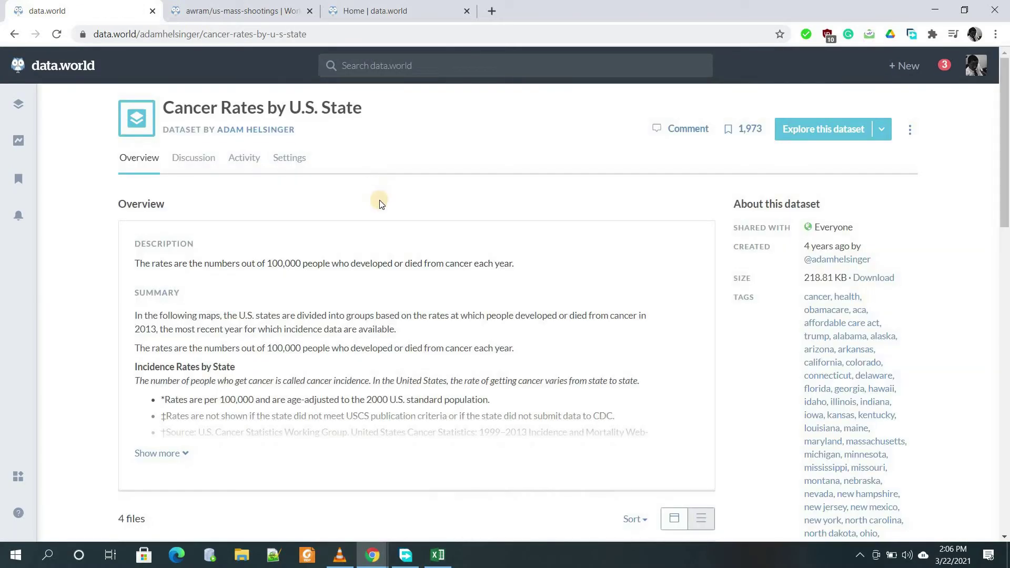
pyautogui.scroll(-2, 424, 352)
pyautogui.scroll(-3, 426, 353)
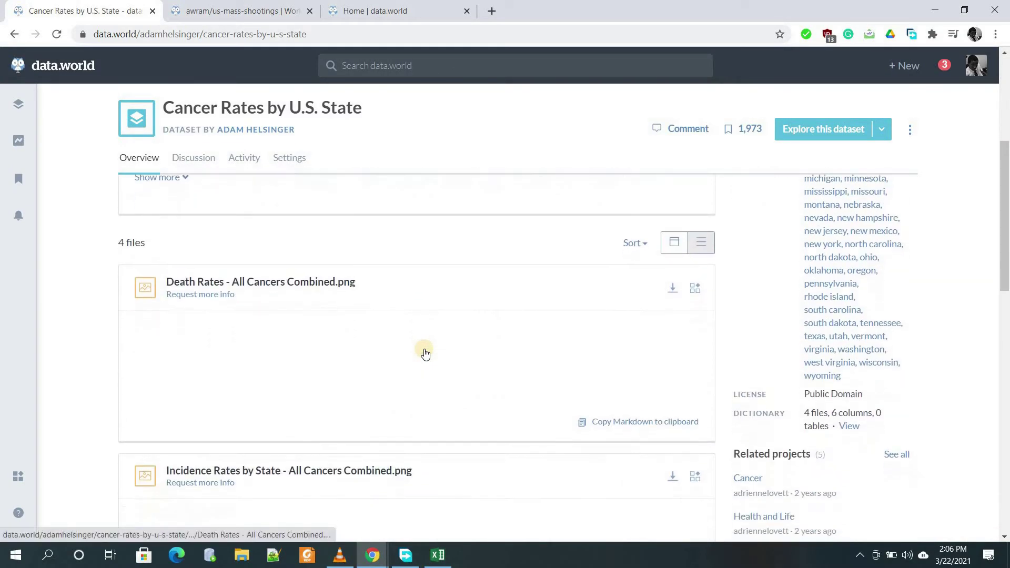
pyautogui.scroll(-4, 462, 310)
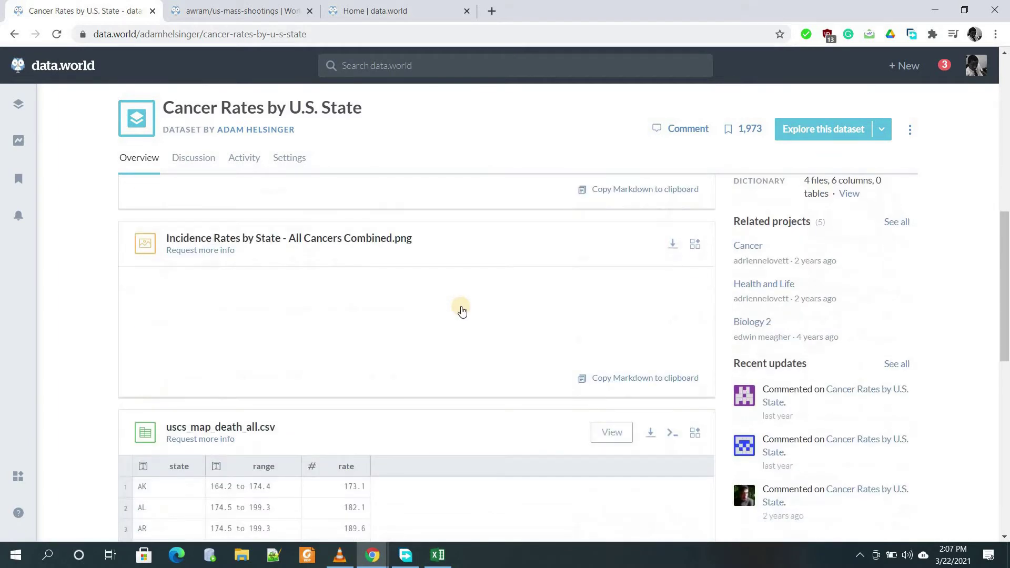
pyautogui.scroll(-2, 462, 310)
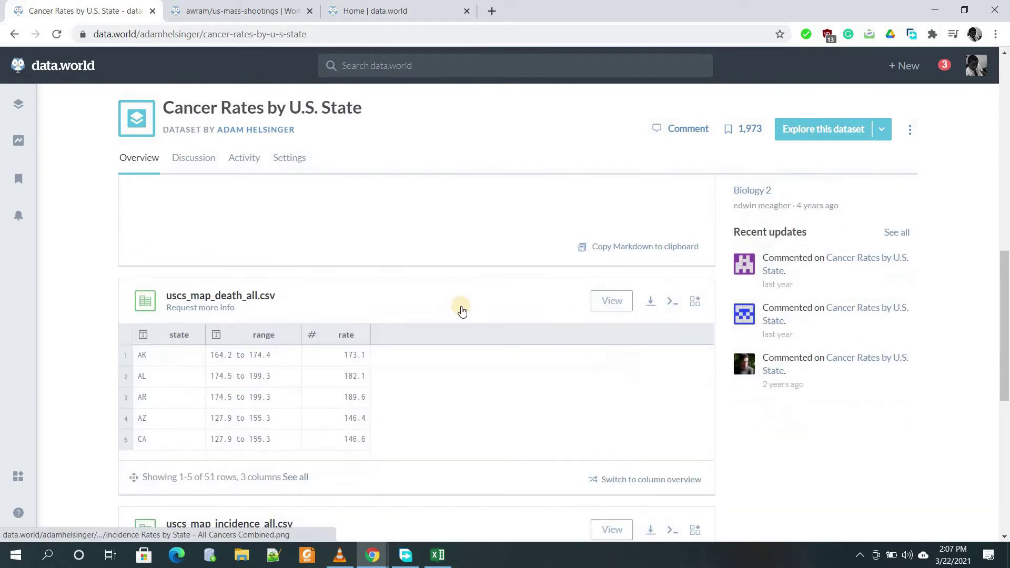
pyautogui.click(610, 307)
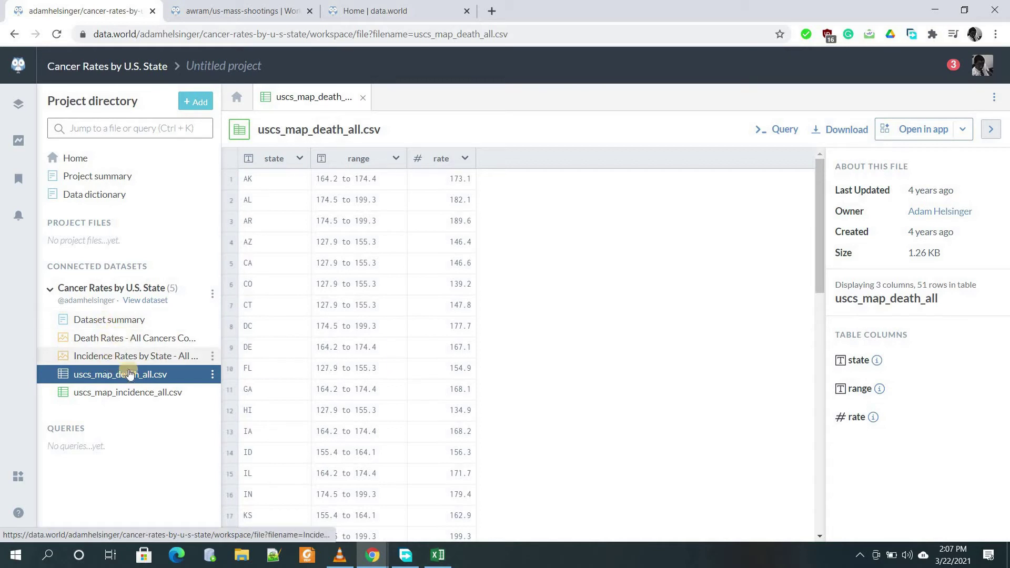
pyautogui.click(16, 34)
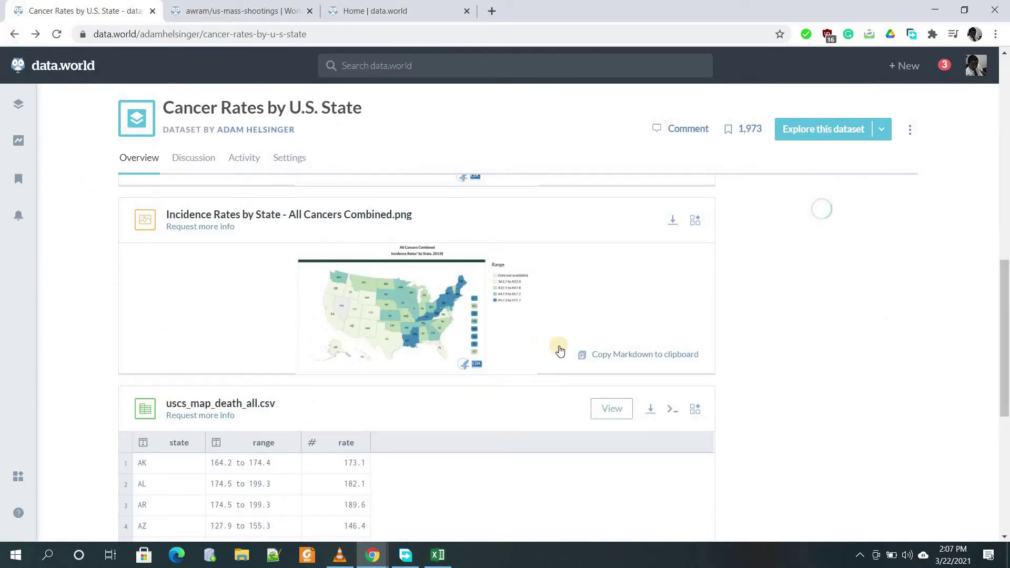
# Save all files as adamhelsinger-cancer-rates-by-u-s-state.zip via FDM, then open Downloads.
pyautogui.click(652, 414)
pyautogui.click(584, 441)
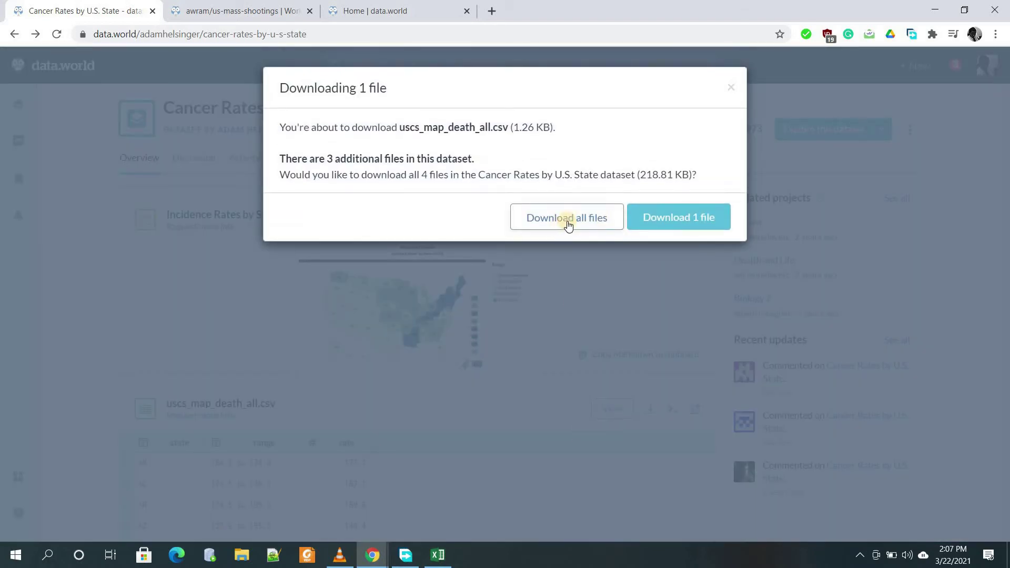
pyautogui.click(568, 225)
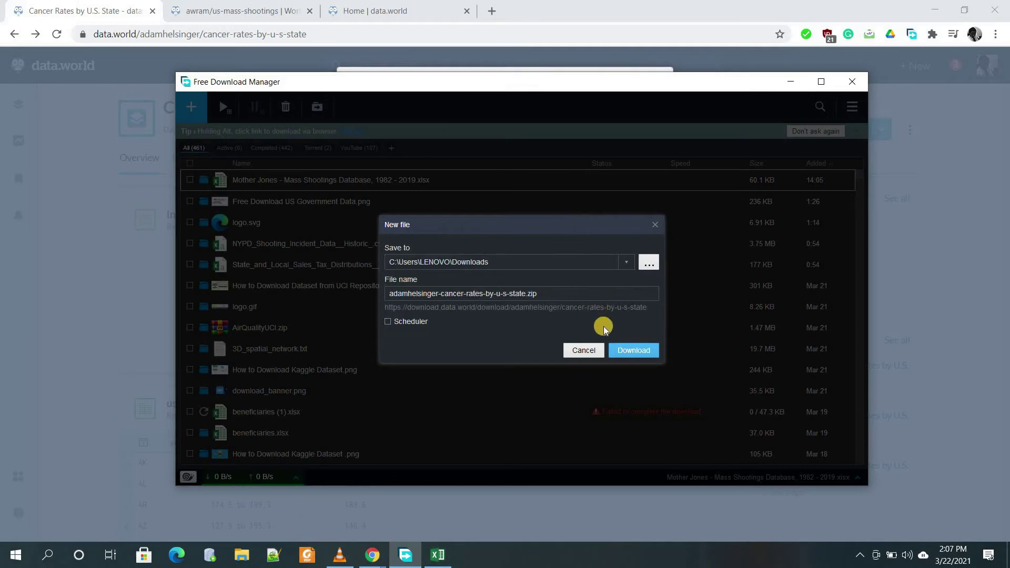
pyautogui.click(622, 348)
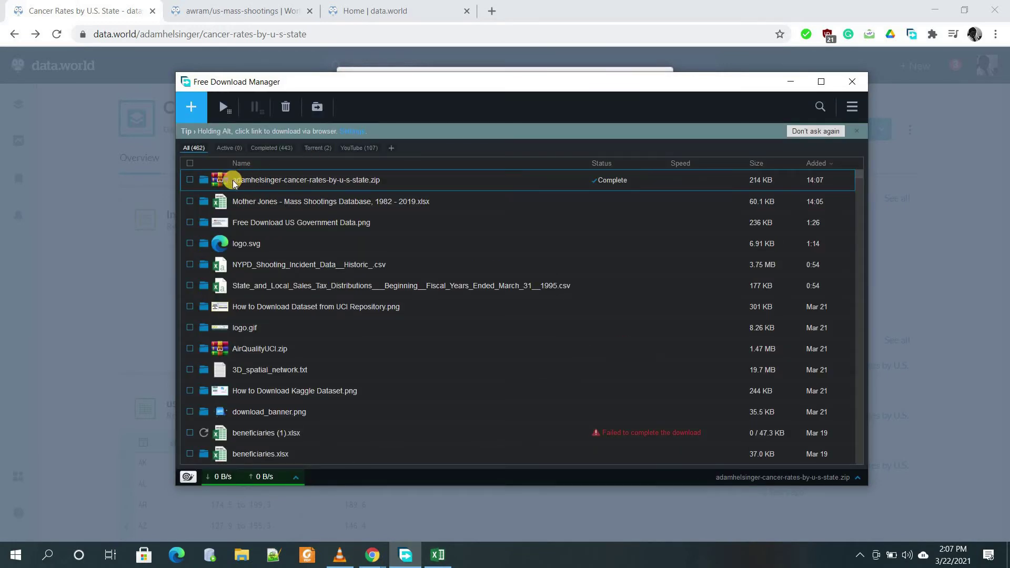
pyautogui.click(204, 180)
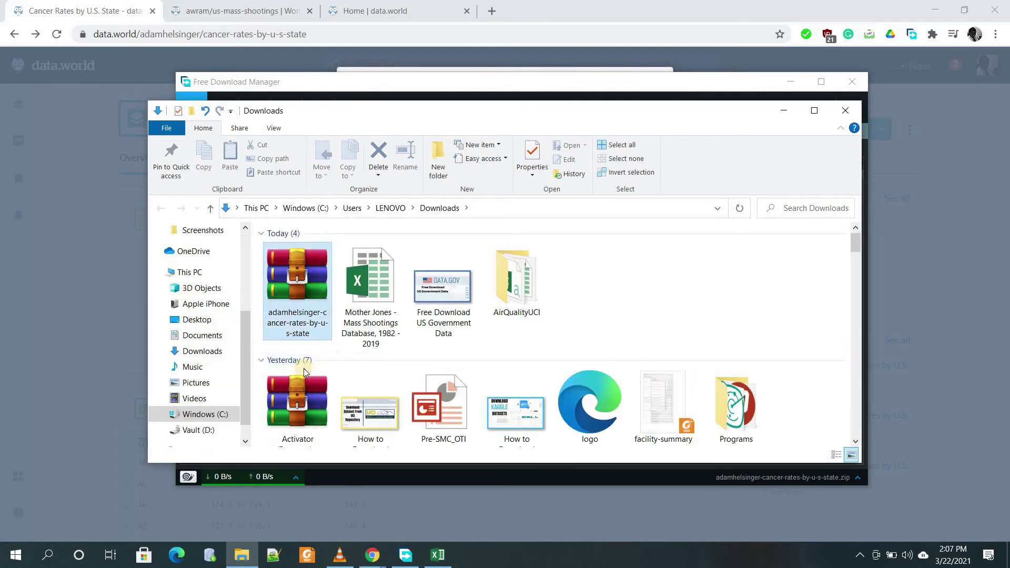
# Extract the downloaded cancer-rates zip into a new folder.
pyautogui.rightClick(296, 304)
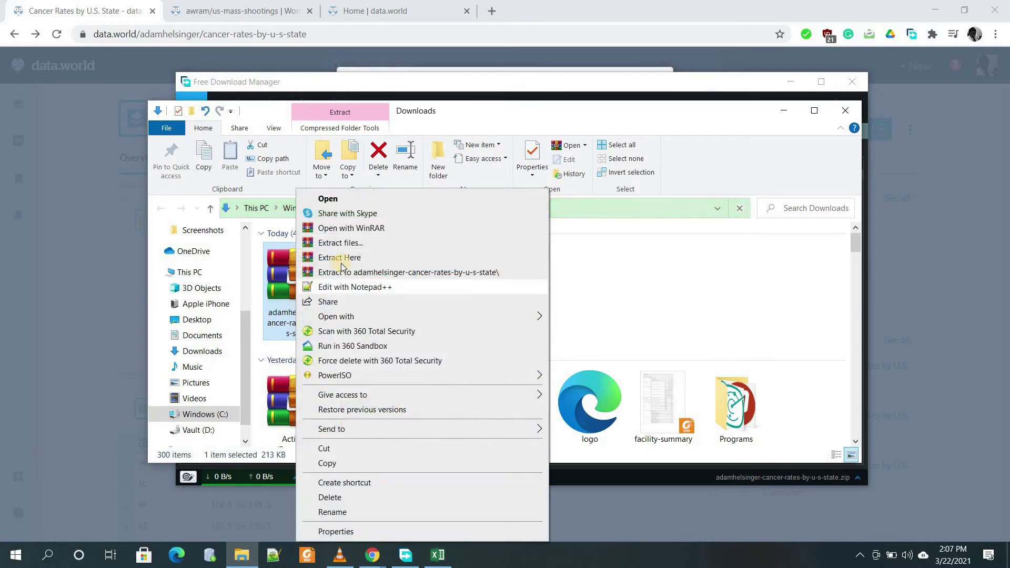
pyautogui.click(362, 243)
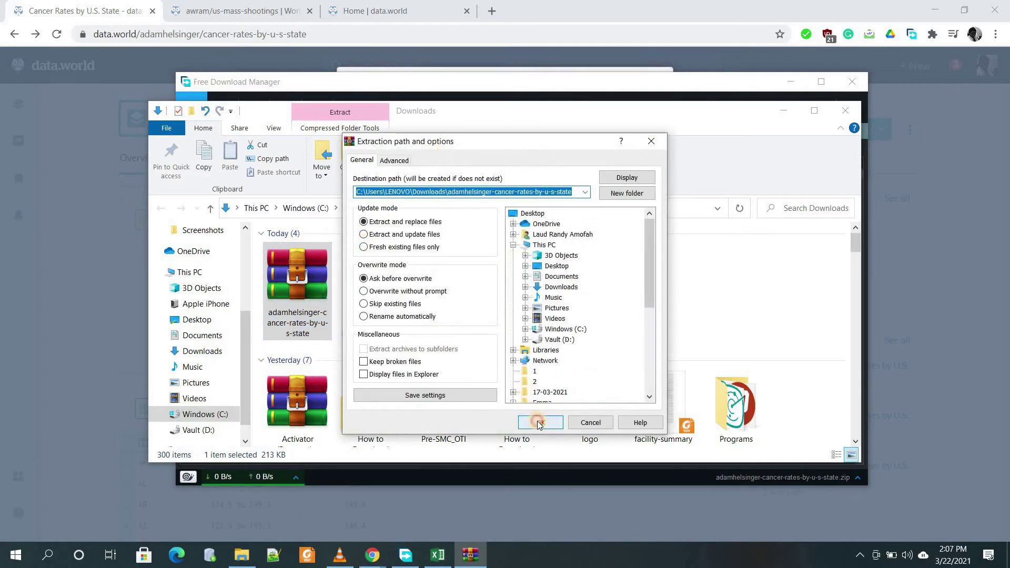
pyautogui.click(538, 423)
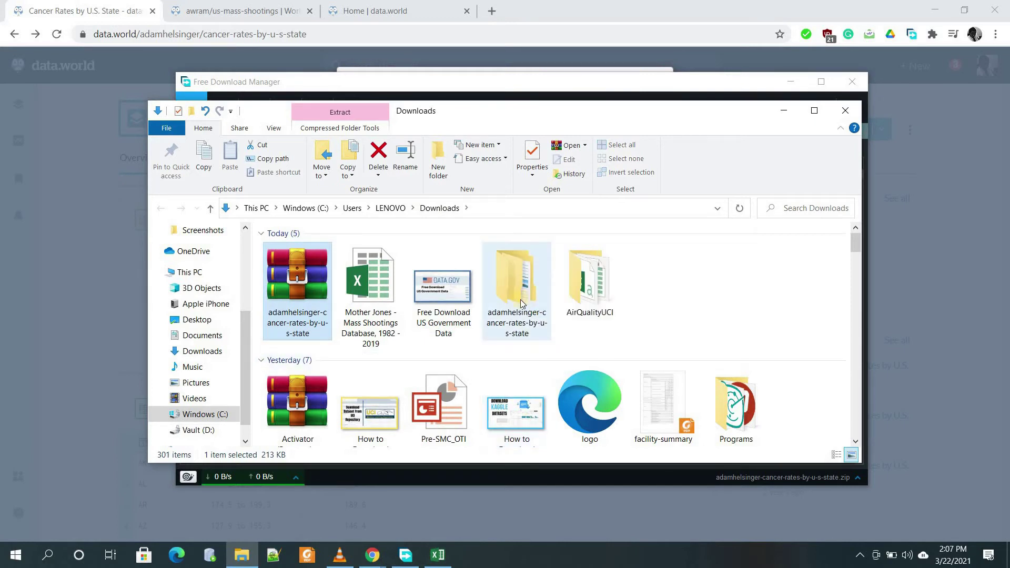
# Open the extracted folder and its inner dataset folder, then bring Chrome forward.
pyautogui.click(519, 298)
pyautogui.doubleClick(519, 300)
pyautogui.doubleClick(365, 251)
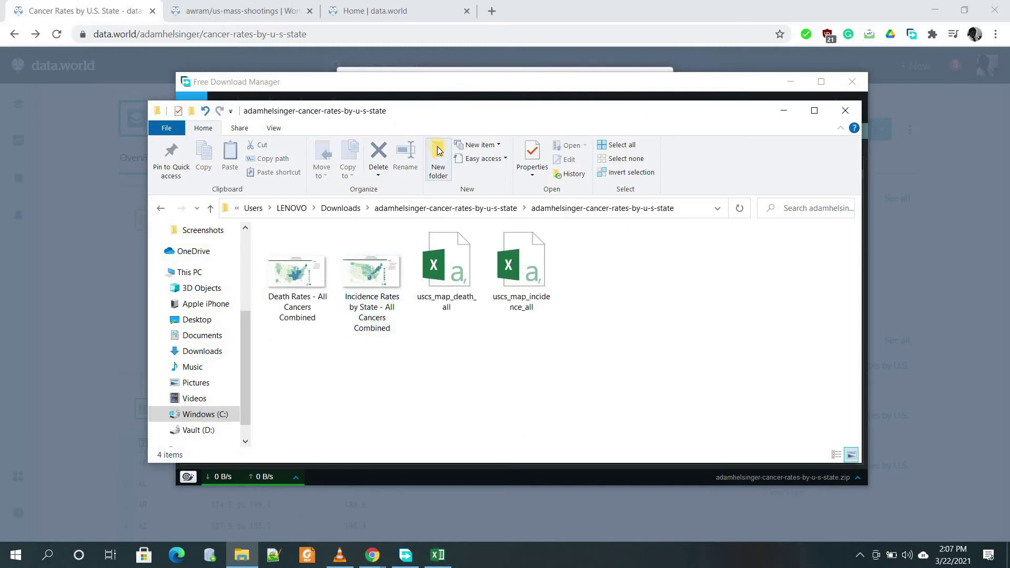
pyautogui.click(116, 5)
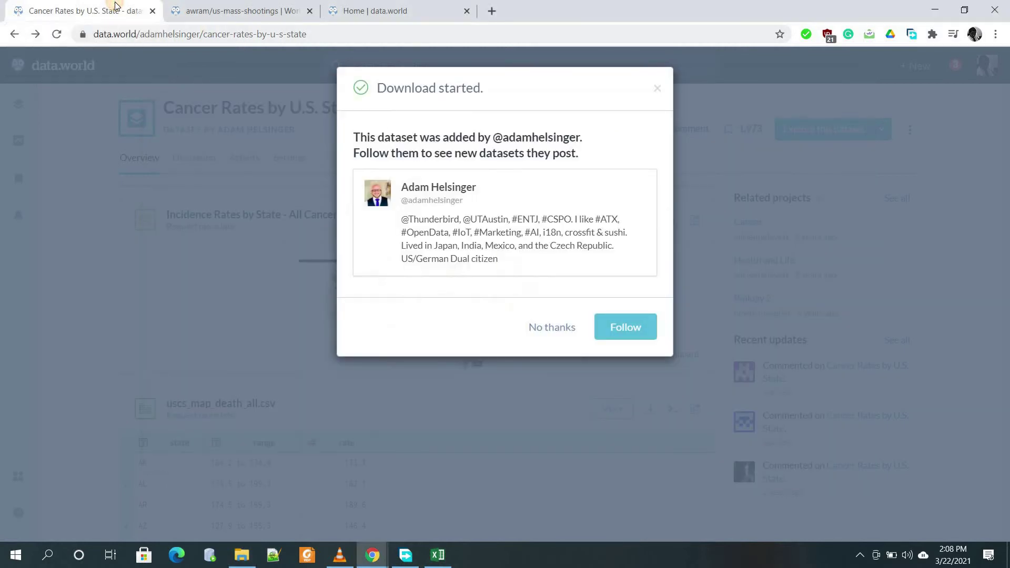
# Dismiss the download-started notice and scroll through the dataset's CSV previews.
pyautogui.click(557, 328)
pyautogui.scroll(-2, 442, 339)
pyautogui.scroll(-3, 444, 343)
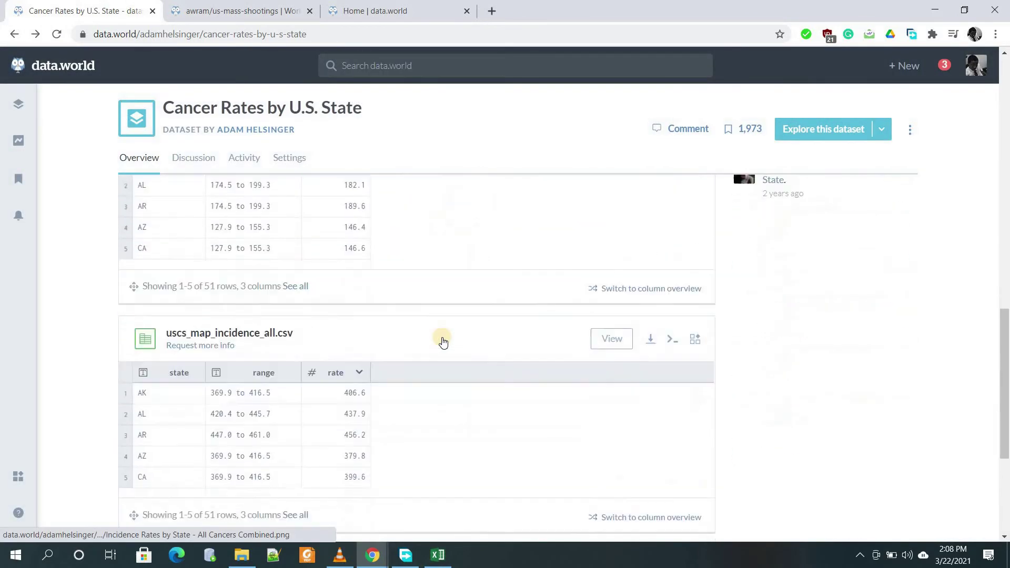
pyautogui.scroll(1, 443, 343)
pyautogui.scroll(5, 443, 343)
pyautogui.scroll(2, 443, 342)
pyautogui.scroll(-1, 443, 343)
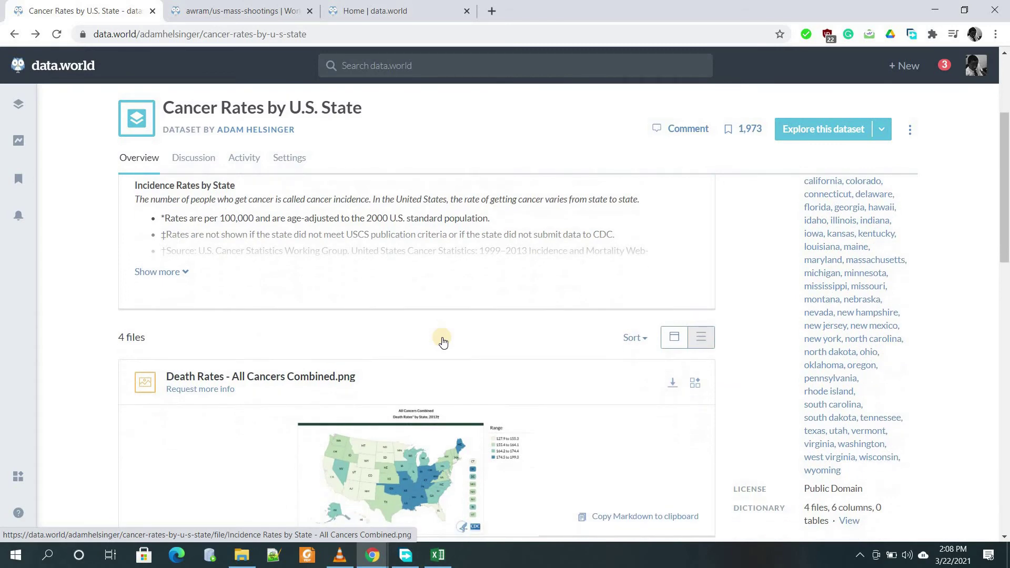
pyautogui.scroll(3, 443, 342)
pyautogui.scroll(-3, 443, 343)
pyautogui.scroll(-6, 443, 343)
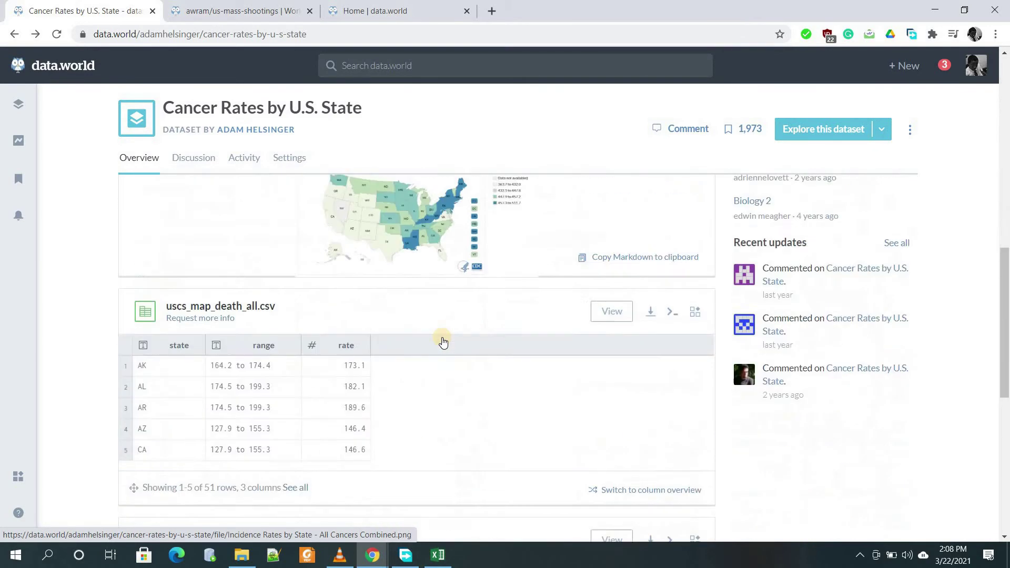
pyautogui.scroll(-8, 443, 343)
pyautogui.scroll(2, 443, 342)
pyautogui.scroll(2, 443, 342)
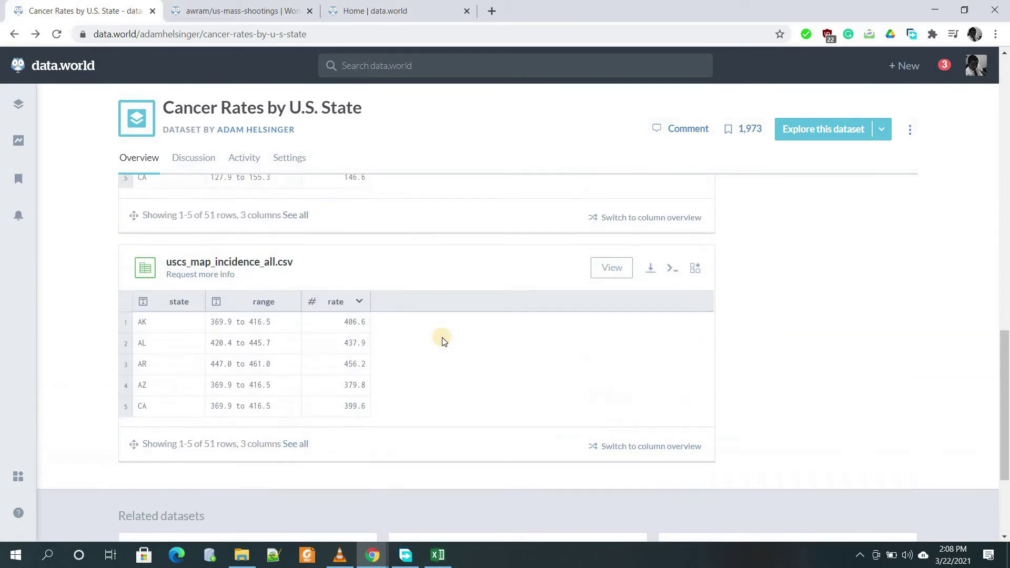
pyautogui.scroll(2, 397, 269)
pyautogui.scroll(2, 397, 270)
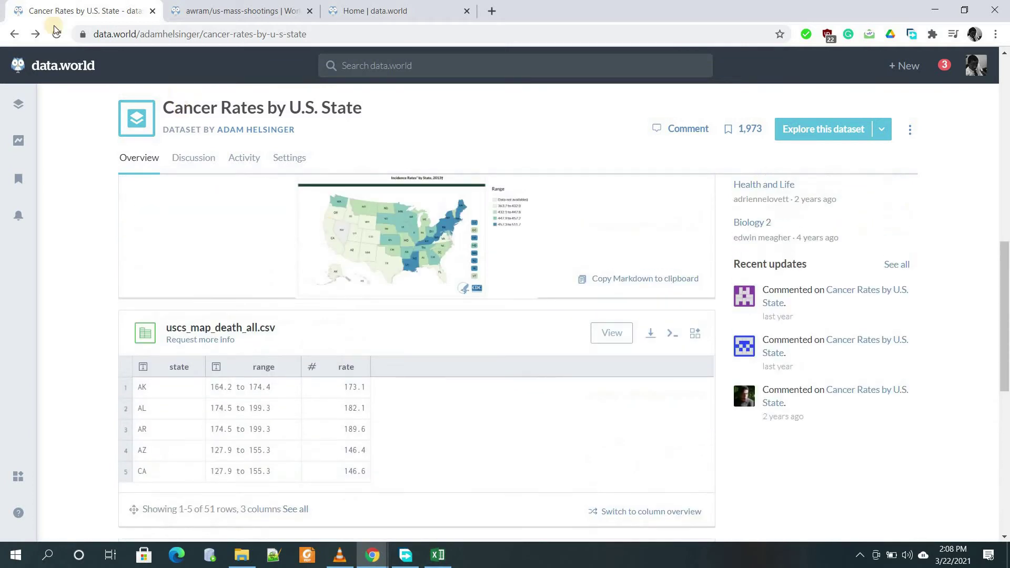
# Go back to the health datasets list and reopen Cancer Rates by U.S. State.
pyautogui.click(15, 34)
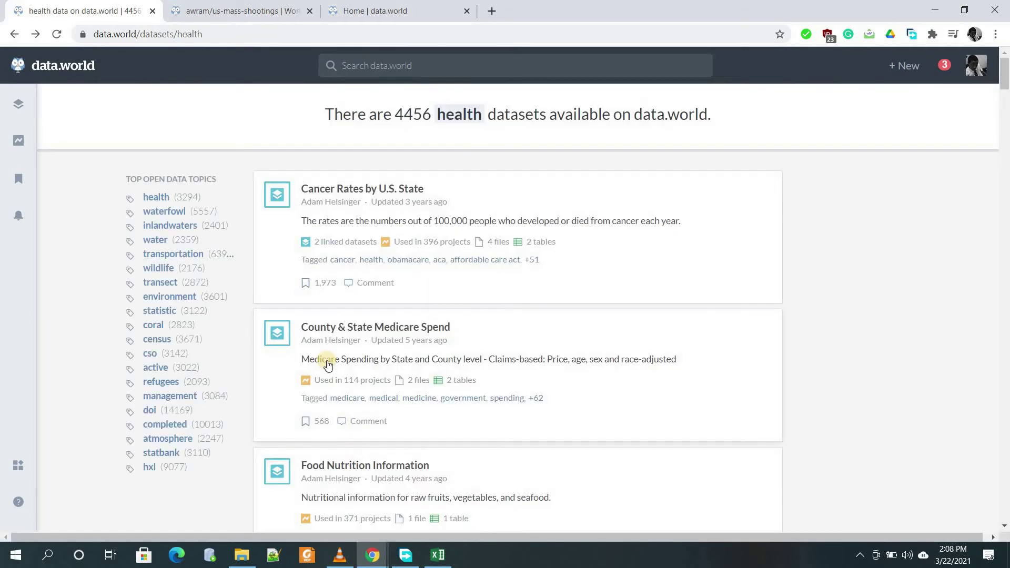
pyautogui.scroll(-1, 339, 369)
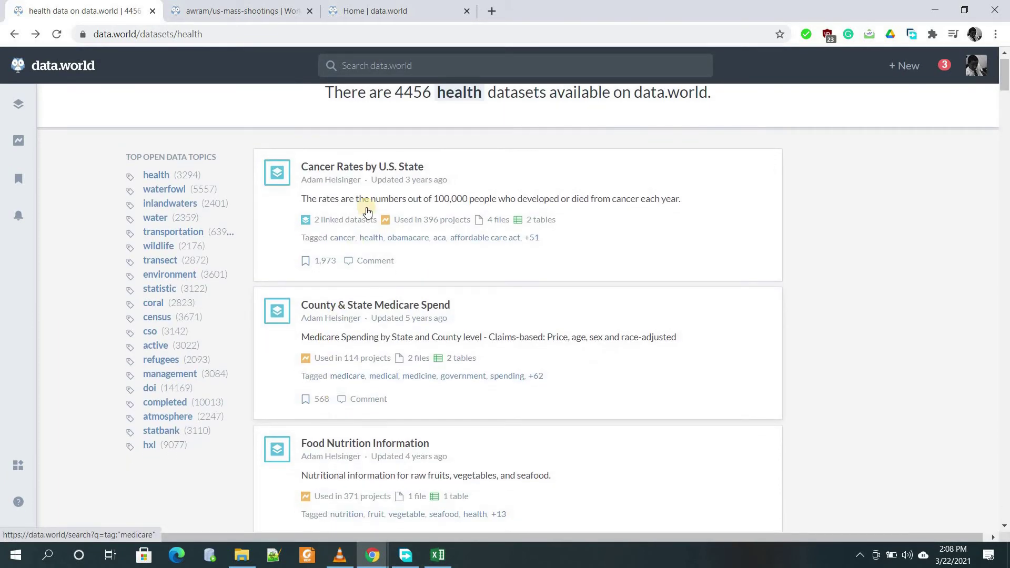
pyautogui.click(370, 171)
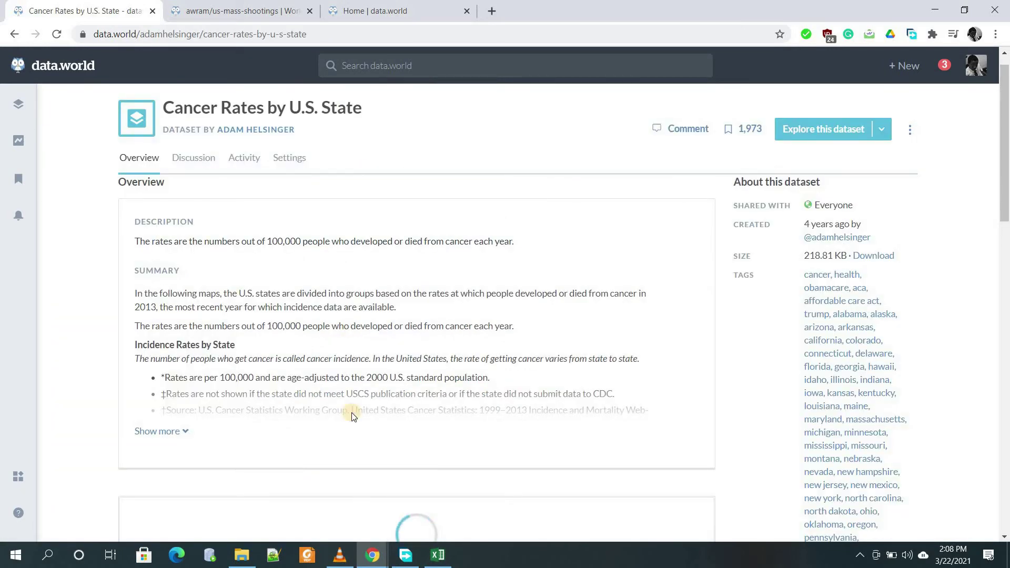
# Review the uscs_map_incidence_all.csv preview, then bring the extracted folder window forward beside it.
pyautogui.scroll(-2, 353, 417)
pyautogui.scroll(-2, 353, 417)
pyautogui.scroll(-3, 352, 416)
pyautogui.scroll(-3, 353, 417)
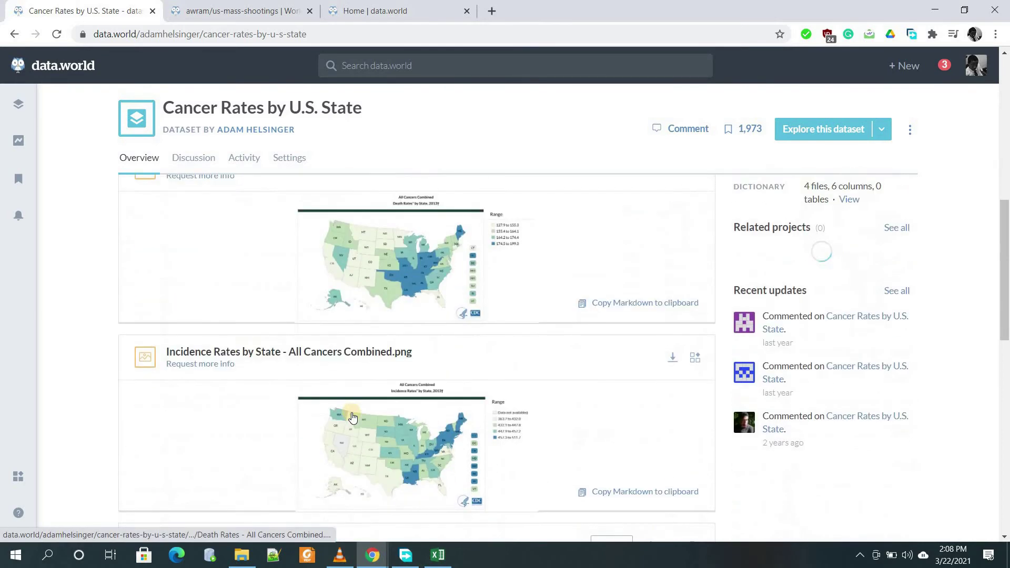
pyautogui.scroll(-5, 353, 416)
pyautogui.scroll(-1, 351, 416)
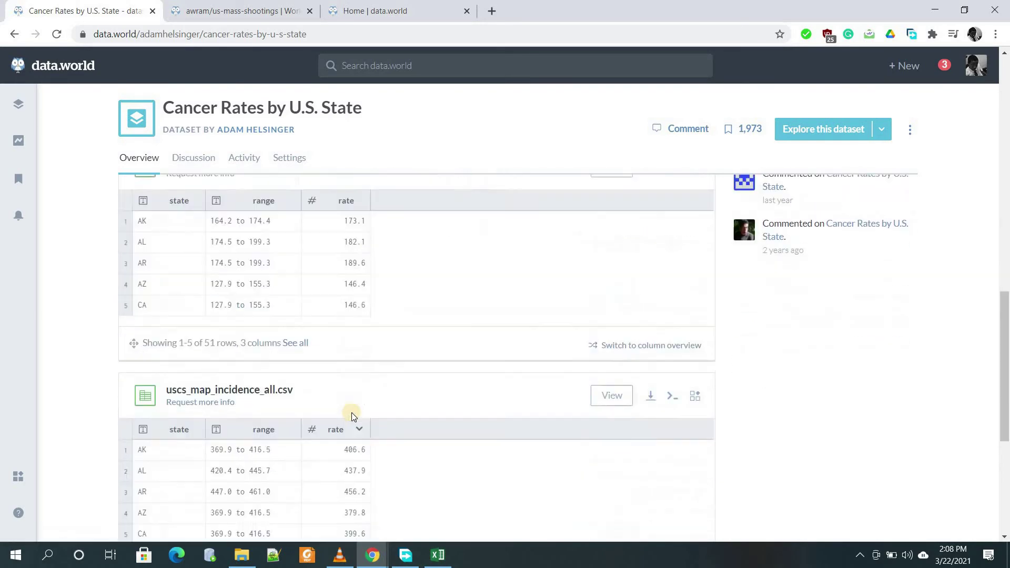
pyautogui.scroll(-5, 351, 415)
pyautogui.scroll(3, 351, 416)
pyautogui.scroll(3, 353, 418)
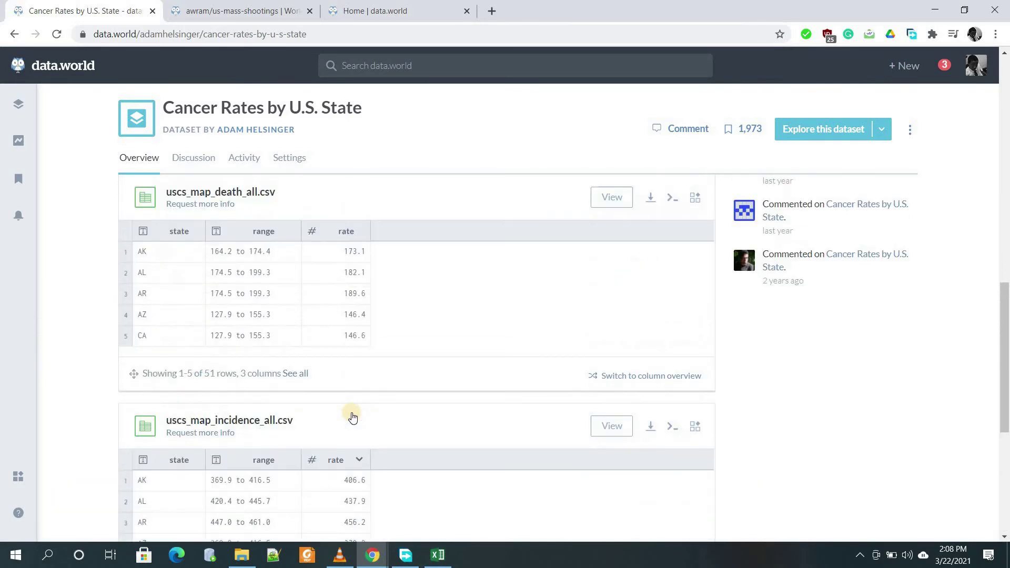
pyautogui.scroll(3, 353, 416)
pyautogui.scroll(-1, 243, 395)
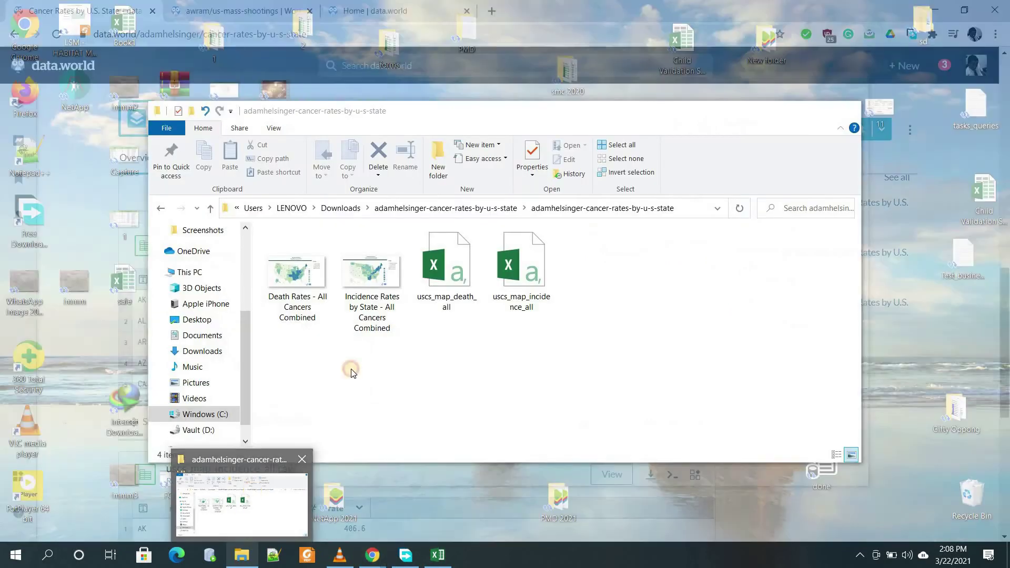
pyautogui.click(254, 493)
pyautogui.moveTo(694, 136); pyautogui.dragTo(850, 140)
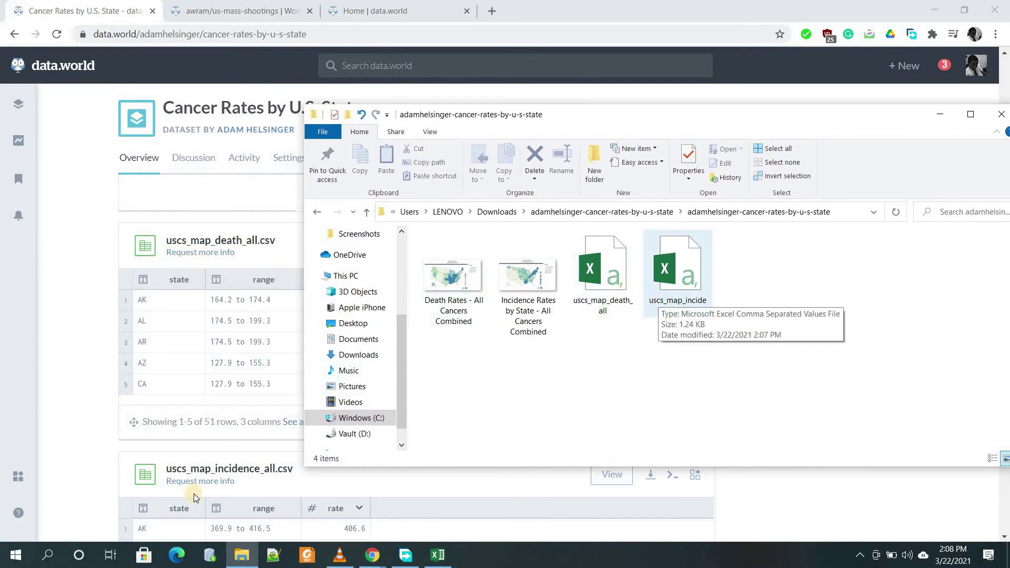
# Open the 1.24 KB uscs_map_incidence_all CSV from the extracted folder in Excel.
pyautogui.click(669, 301)
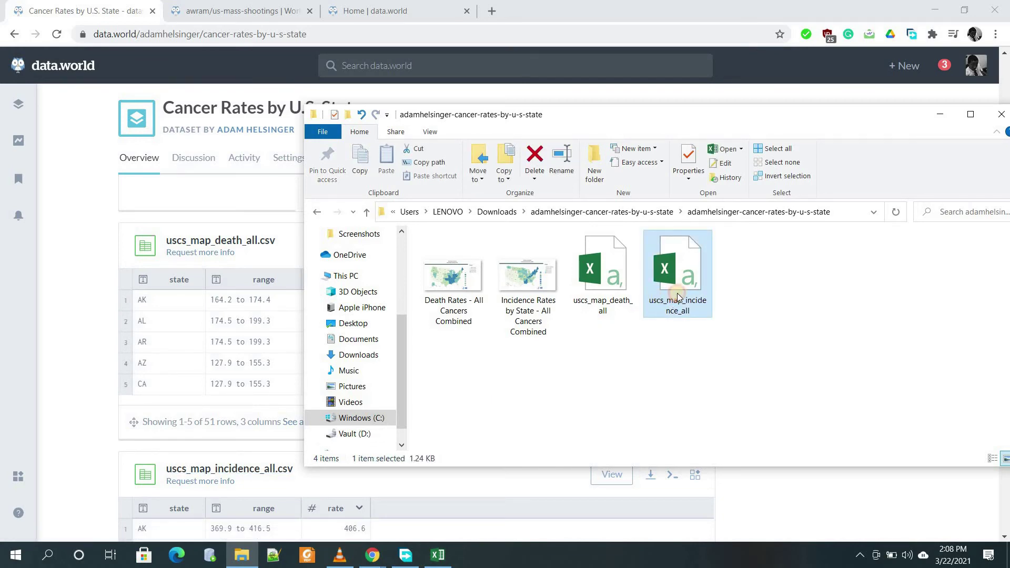
pyautogui.doubleClick(677, 296)
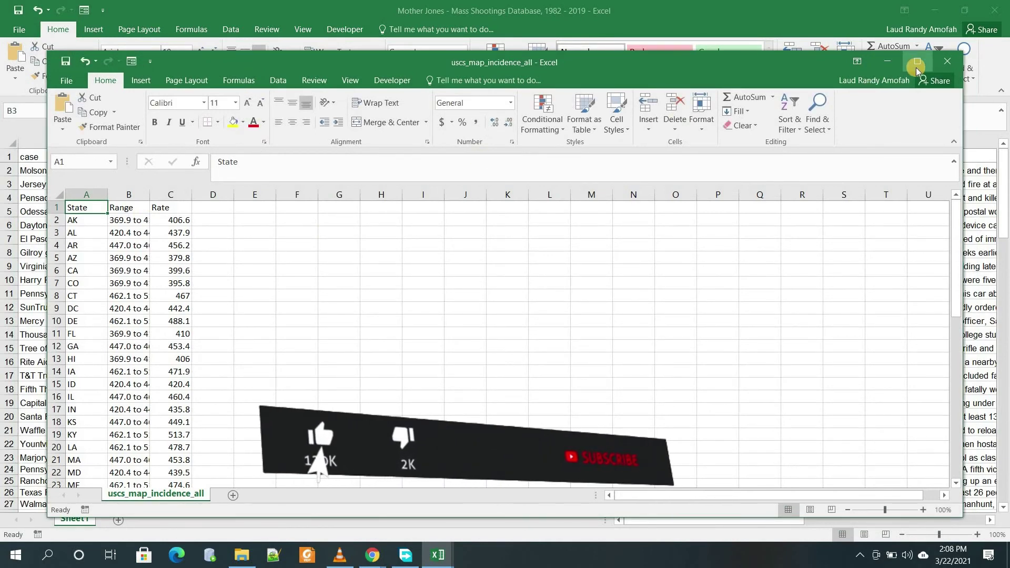
# Maximize the incidence workbook and open uscs_map_death_all from the extracted folder in Excel.
pyautogui.click(917, 66)
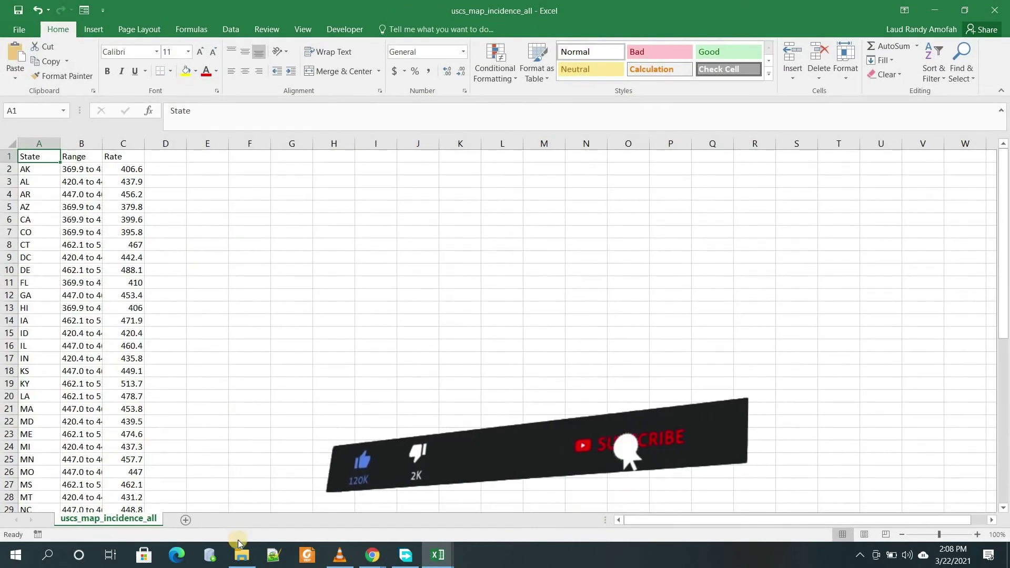
pyautogui.click(240, 552)
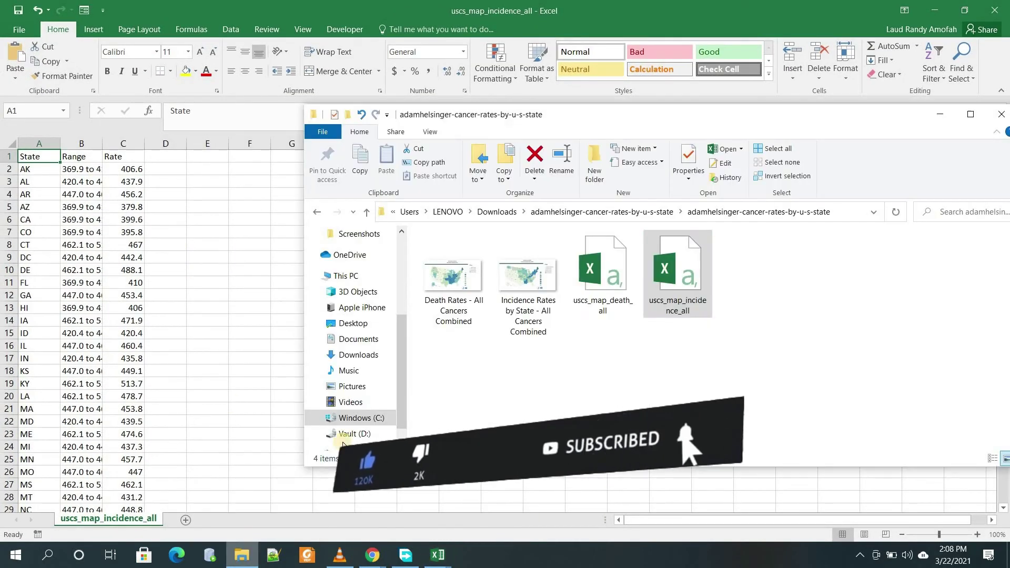
pyautogui.doubleClick(607, 274)
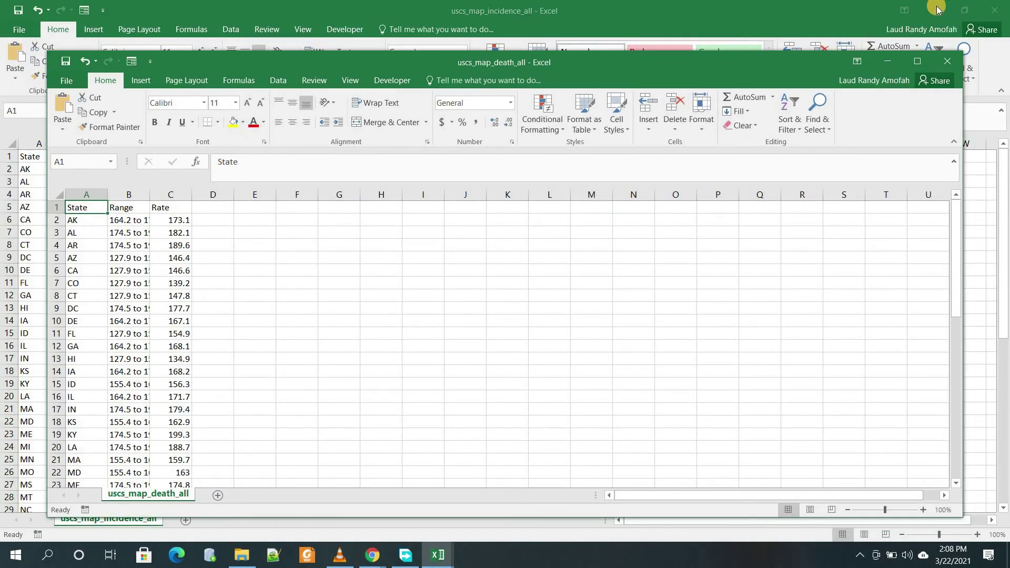
# Minimize the incidence and Mother Jones workbooks, move the death workbook aside, and return to data.world.
pyautogui.click(938, 9)
pyautogui.click(939, 9)
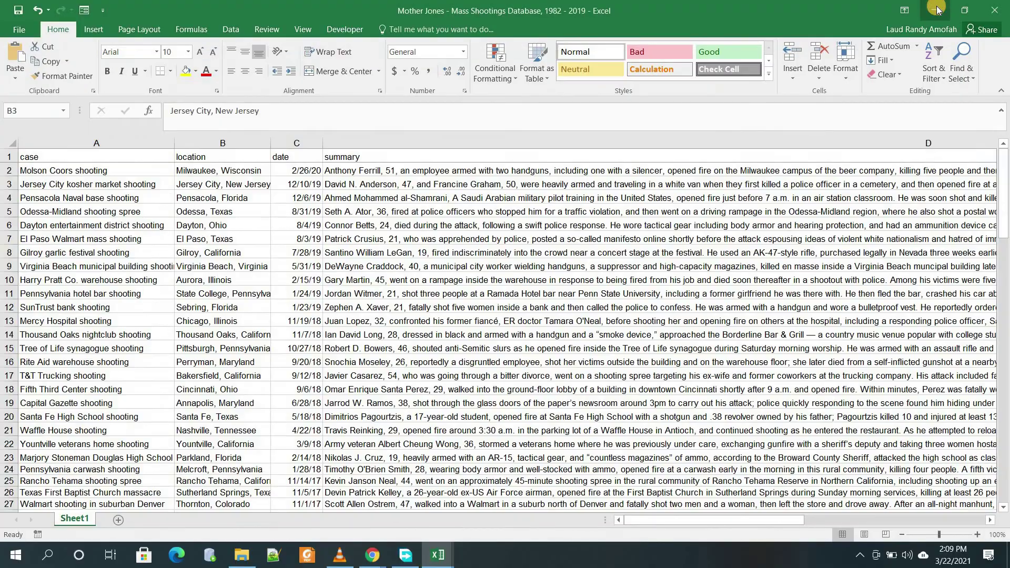
pyautogui.moveTo(640, 70); pyautogui.dragTo(847, 84)
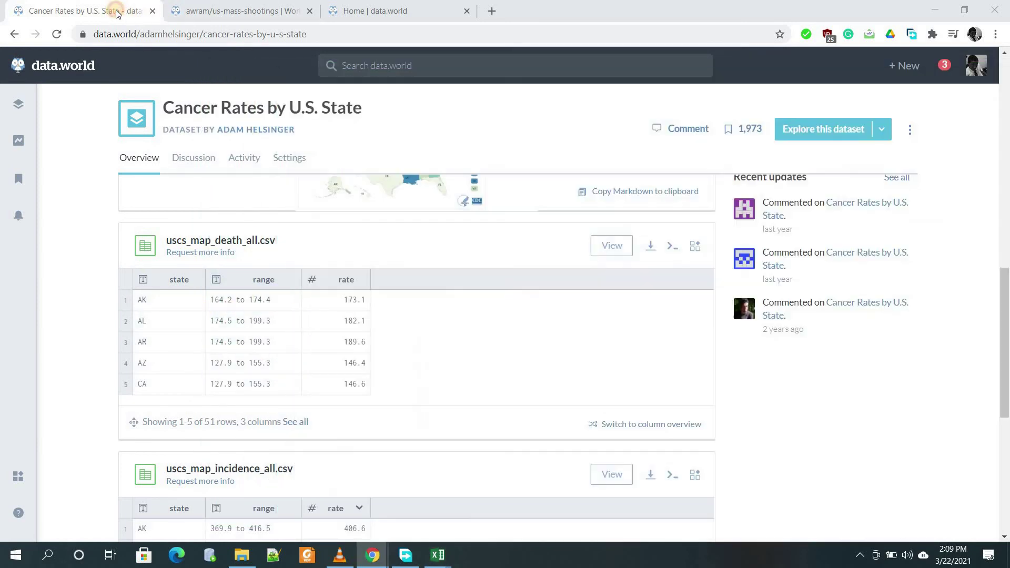
pyautogui.click(115, 9)
pyautogui.scroll(10, 288, 194)
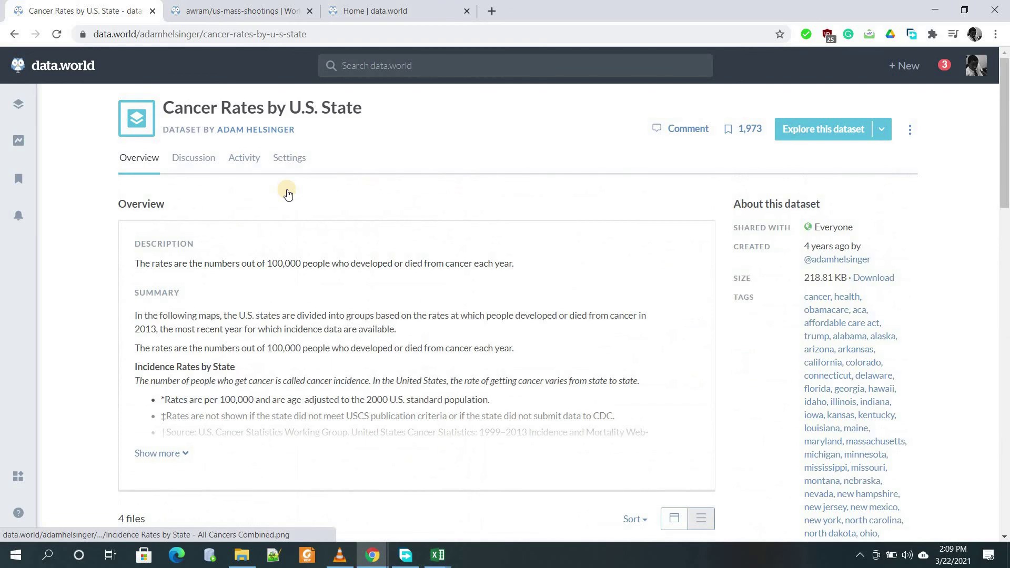
# Use the data.world logo to go to the home page's Your updates feed.
pyautogui.click(58, 65)
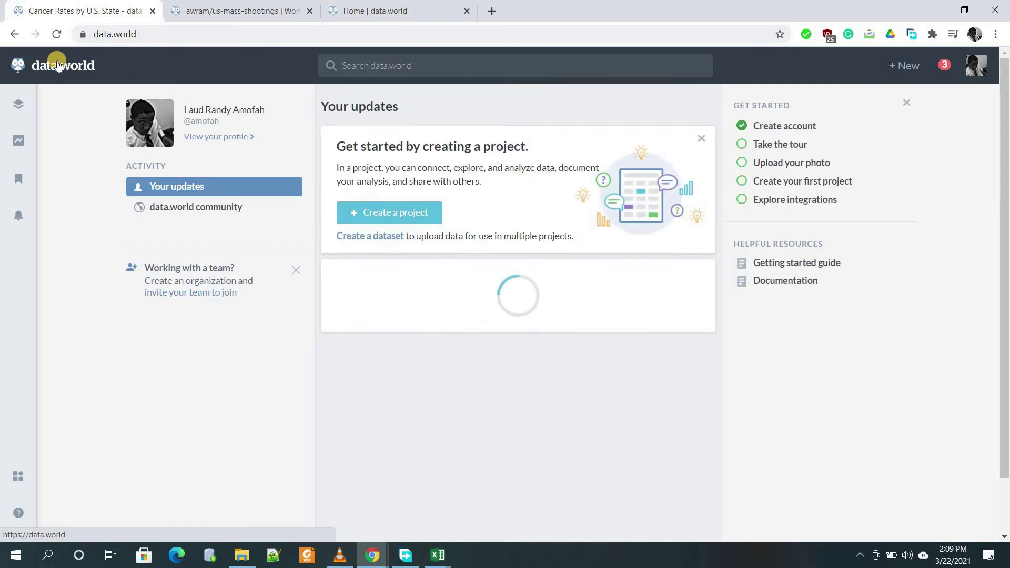